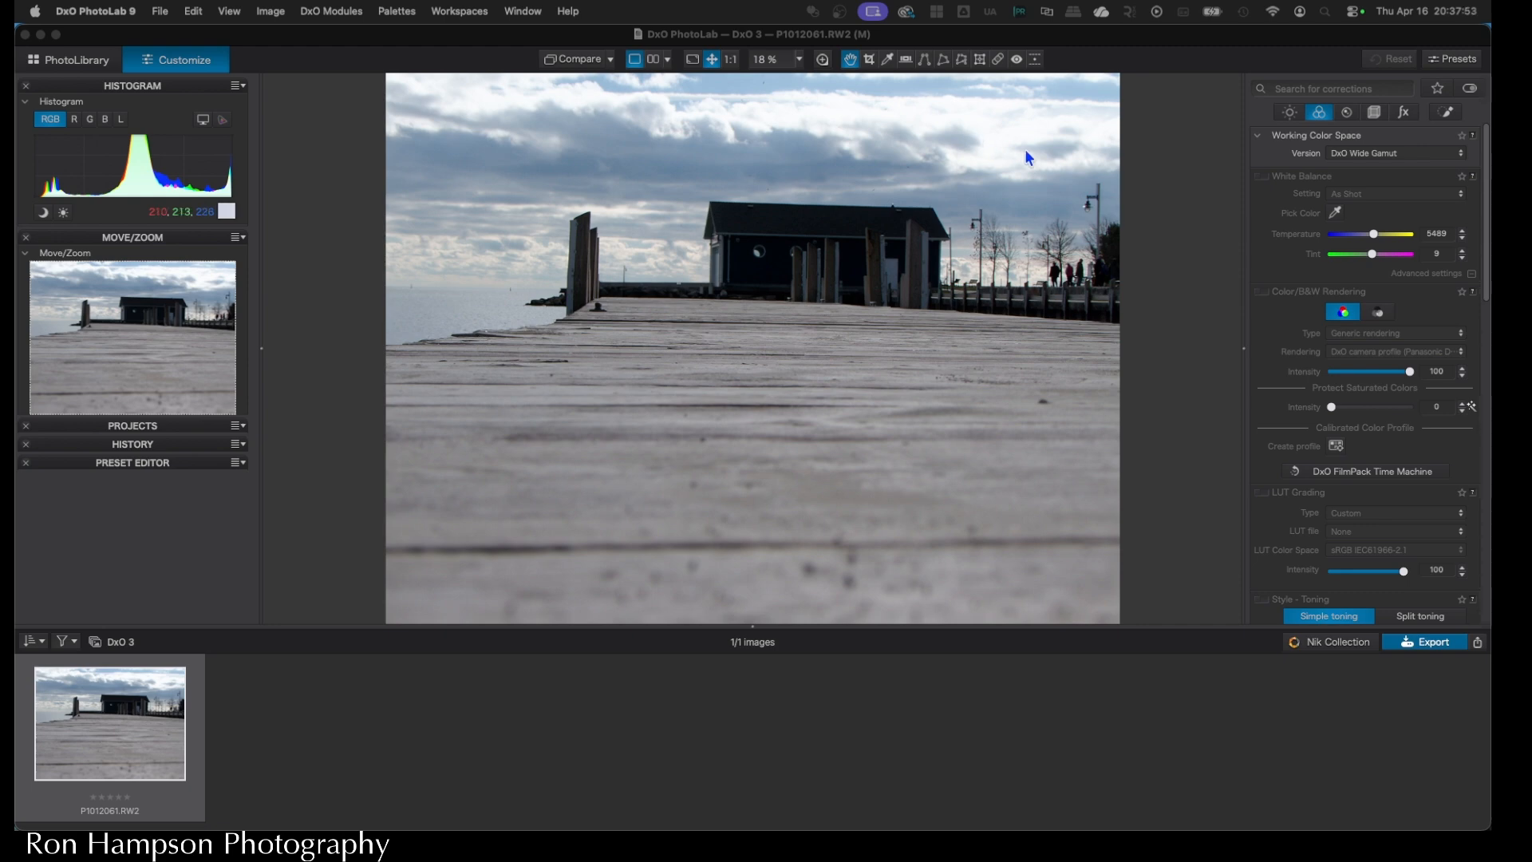
# Enable uniform DxO Smart Lighting at intensity 81 and set the white balance temperature to 9006
pyautogui.click(1290, 111)
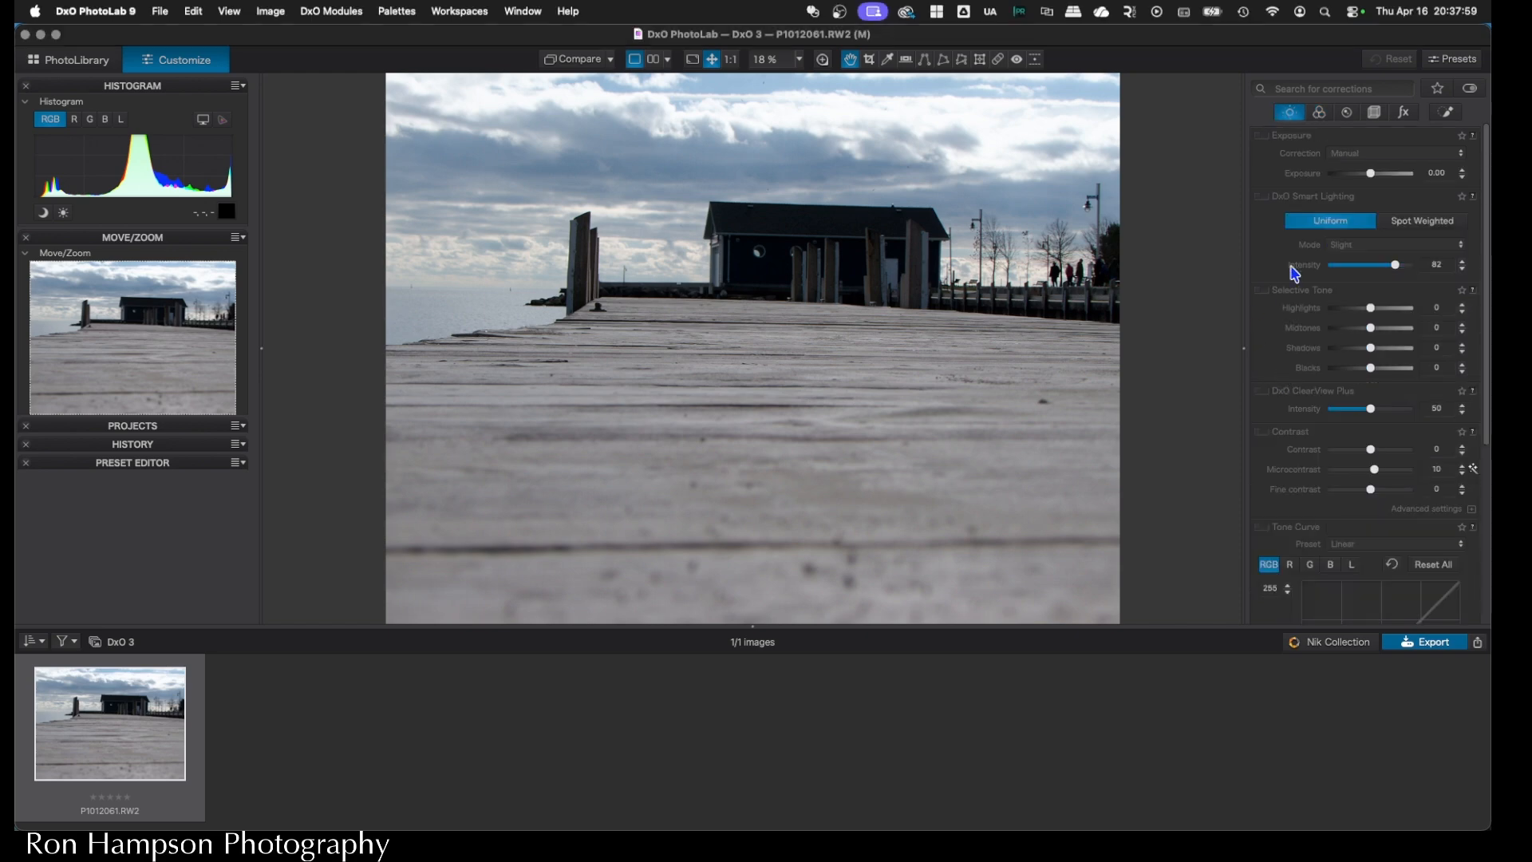
pyautogui.click(1265, 196)
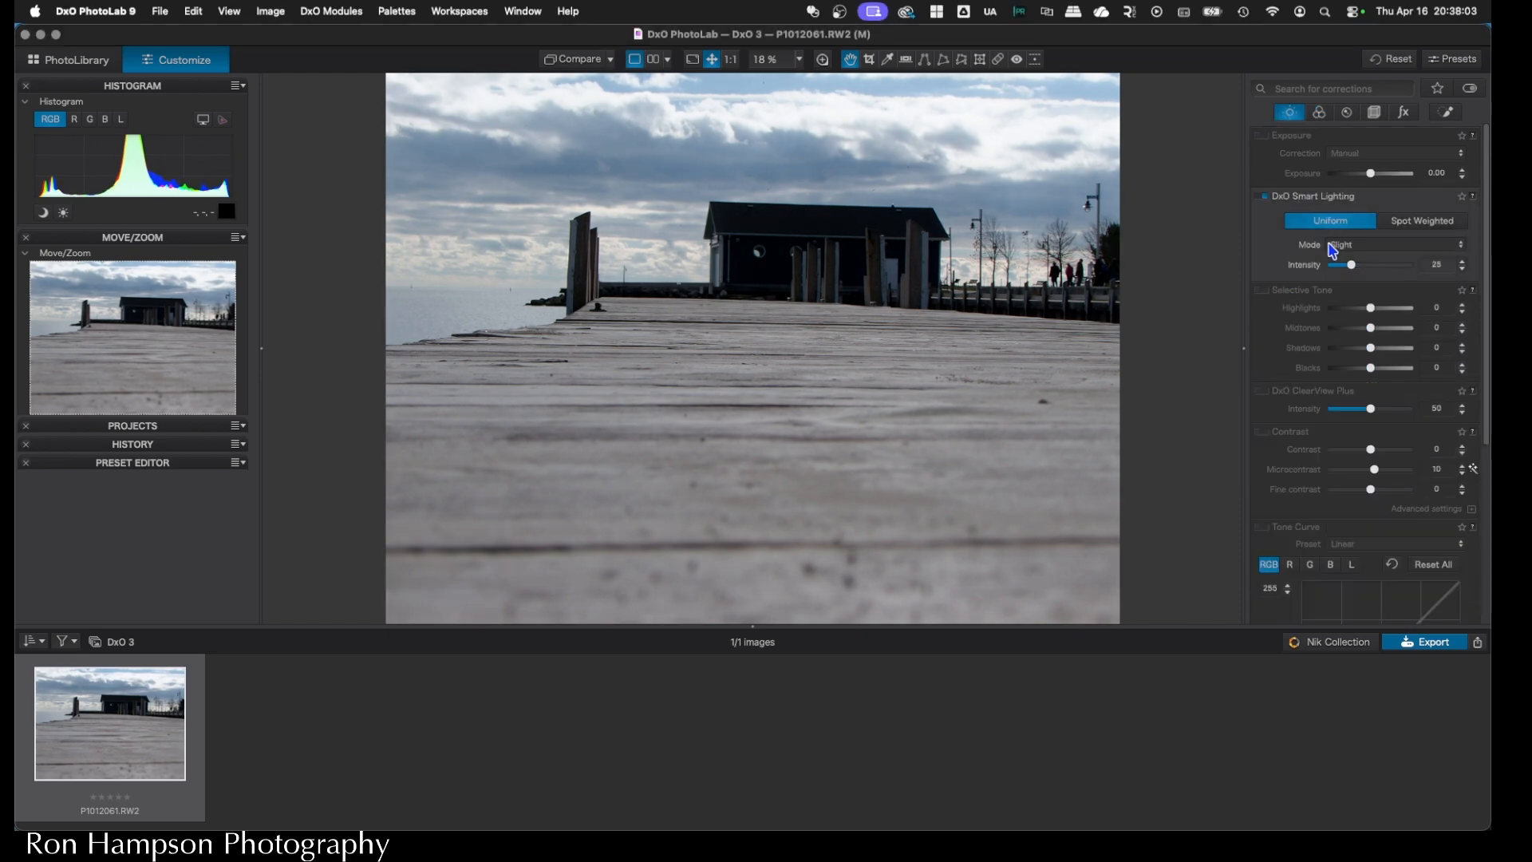
pyautogui.moveTo(1354, 266); pyautogui.dragTo(1398, 268)
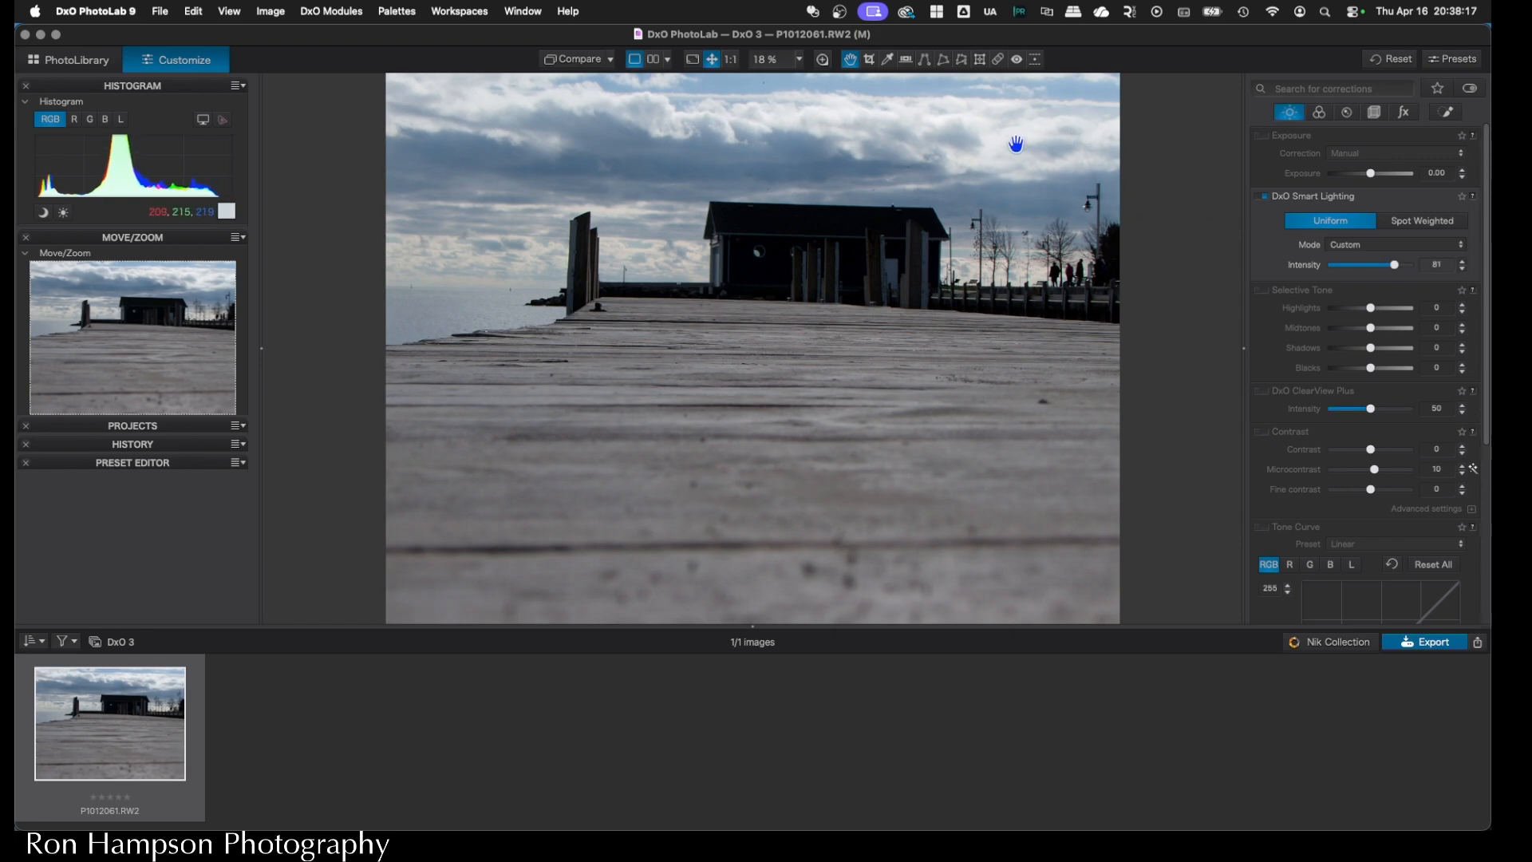
pyautogui.click(1320, 118)
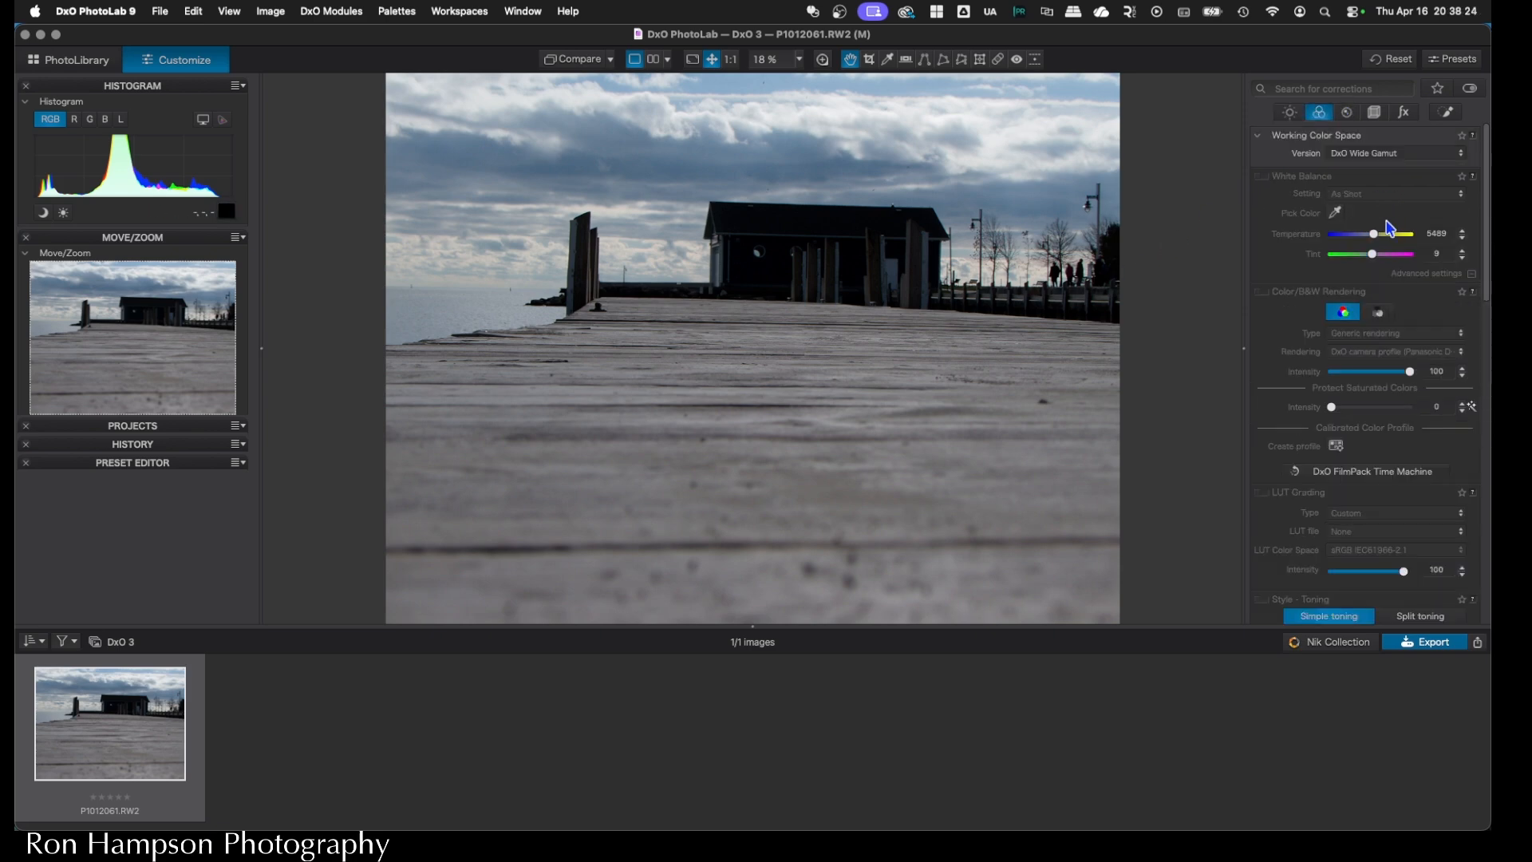
pyautogui.moveTo(1376, 239); pyautogui.dragTo(1386, 238)
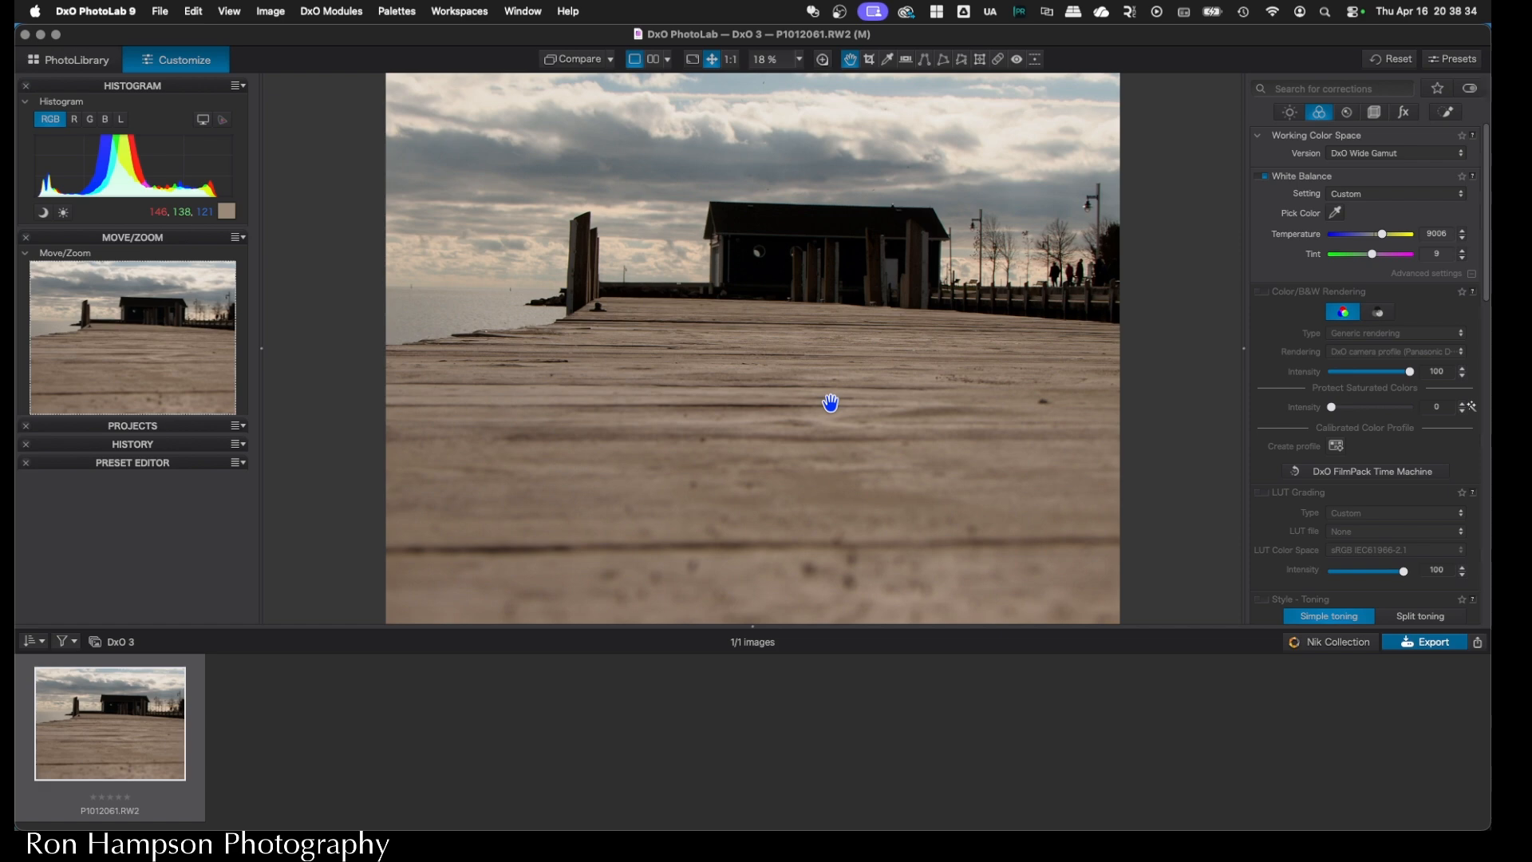
# Level the photo with a horizon line along the building's eaves and enable automatic cropping at the original aspect ratio
pyautogui.click(1375, 114)
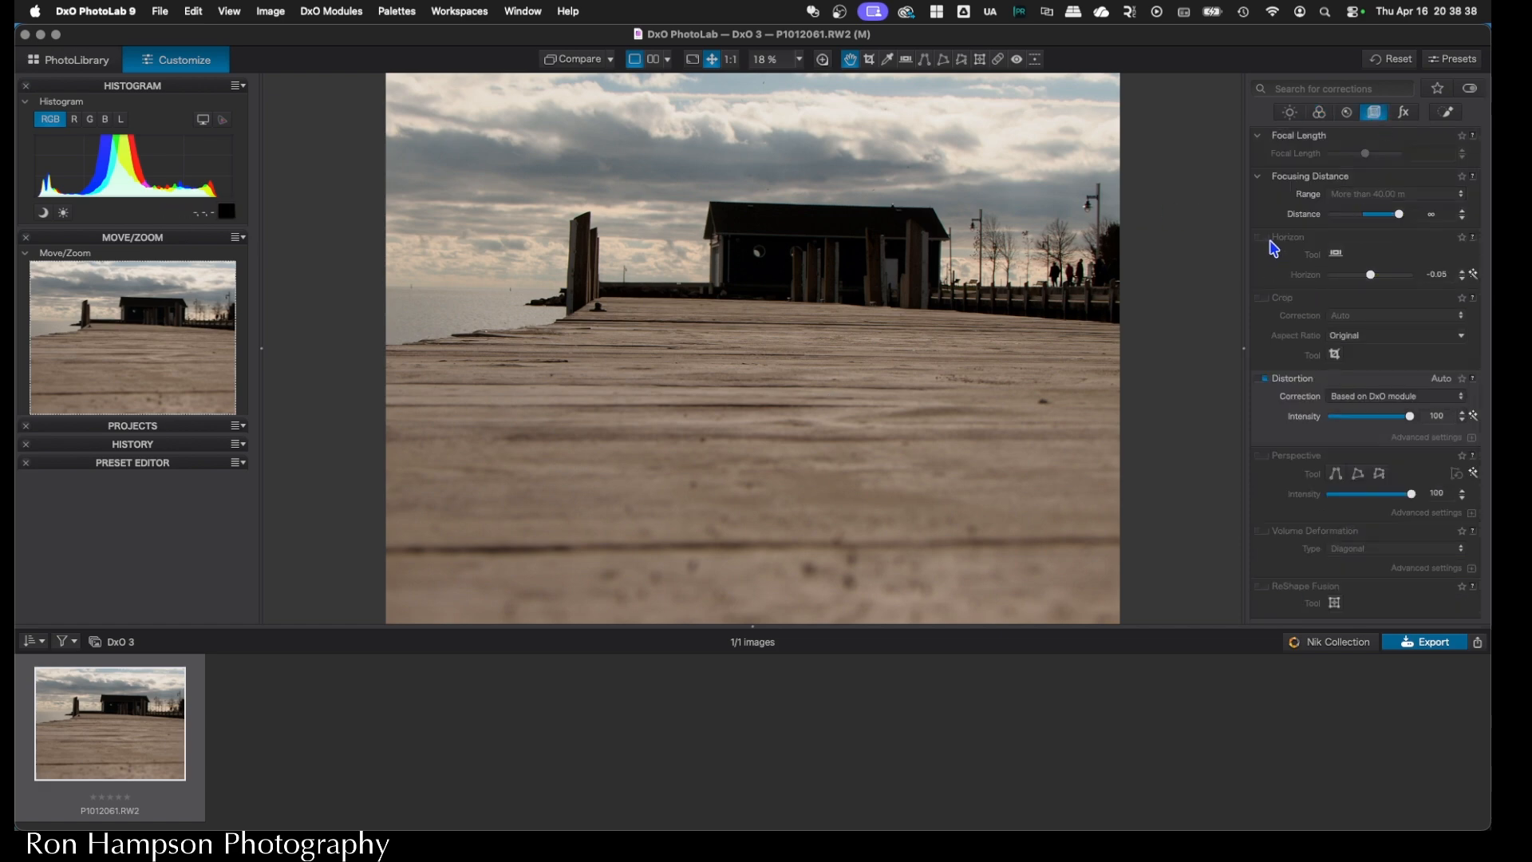
pyautogui.click(1267, 238)
pyautogui.click(1336, 254)
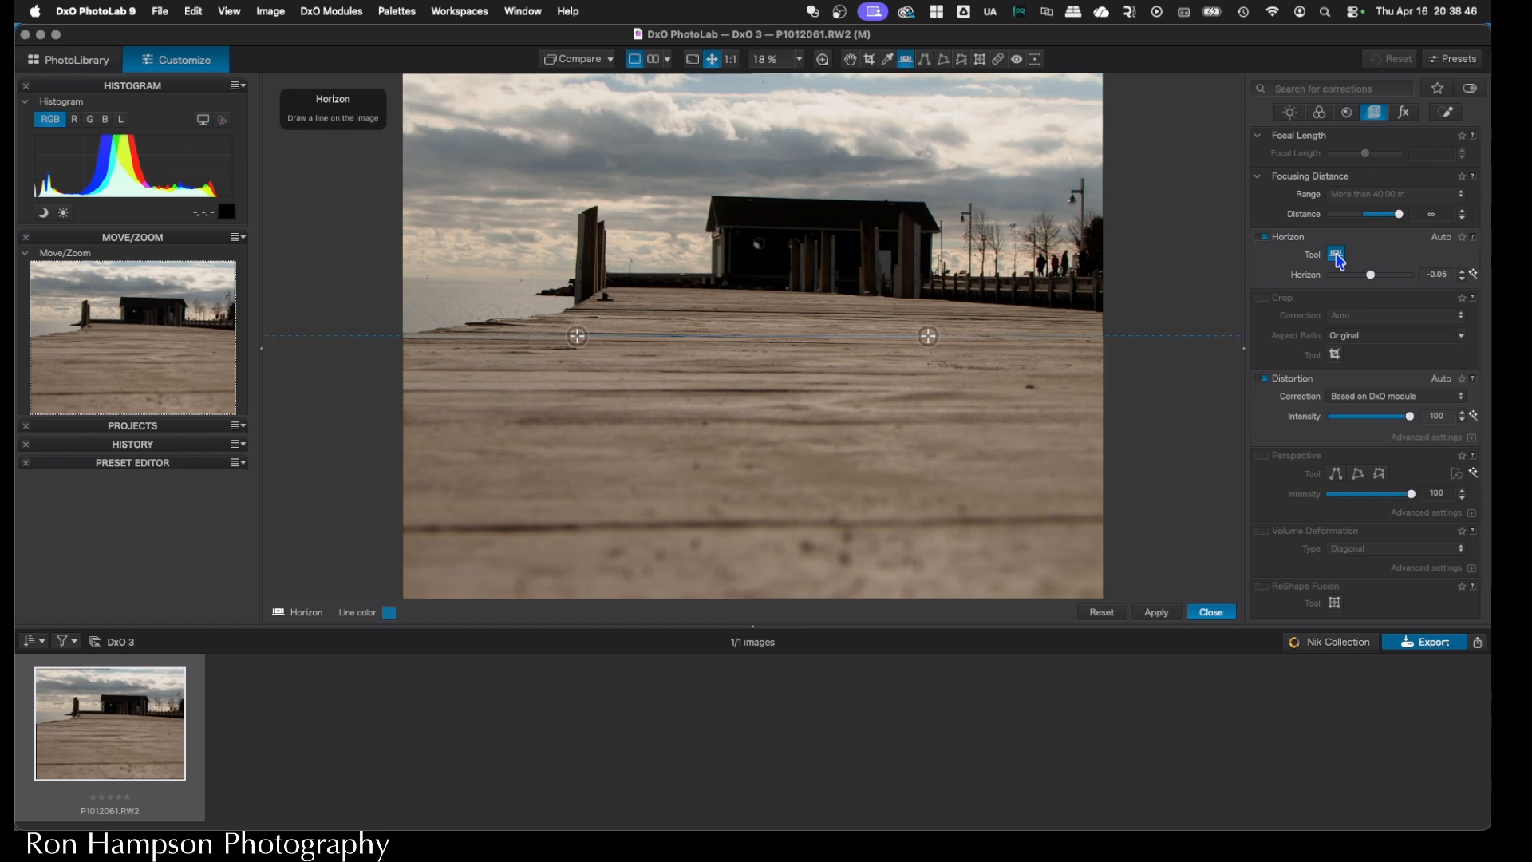
pyautogui.moveTo(578, 336); pyautogui.dragTo(696, 227)
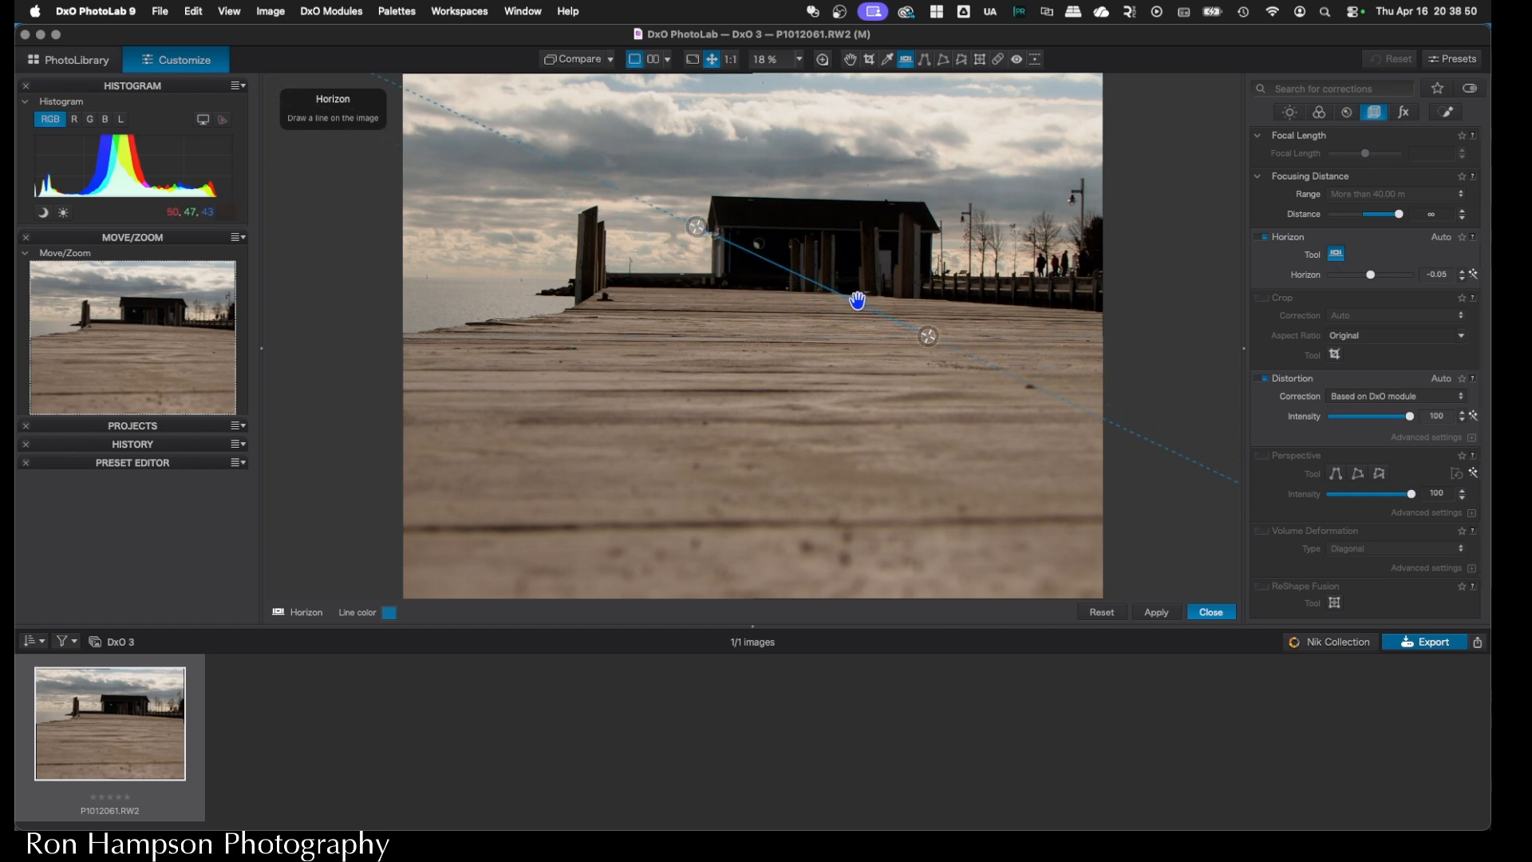
pyautogui.moveTo(930, 335); pyautogui.dragTo(980, 234)
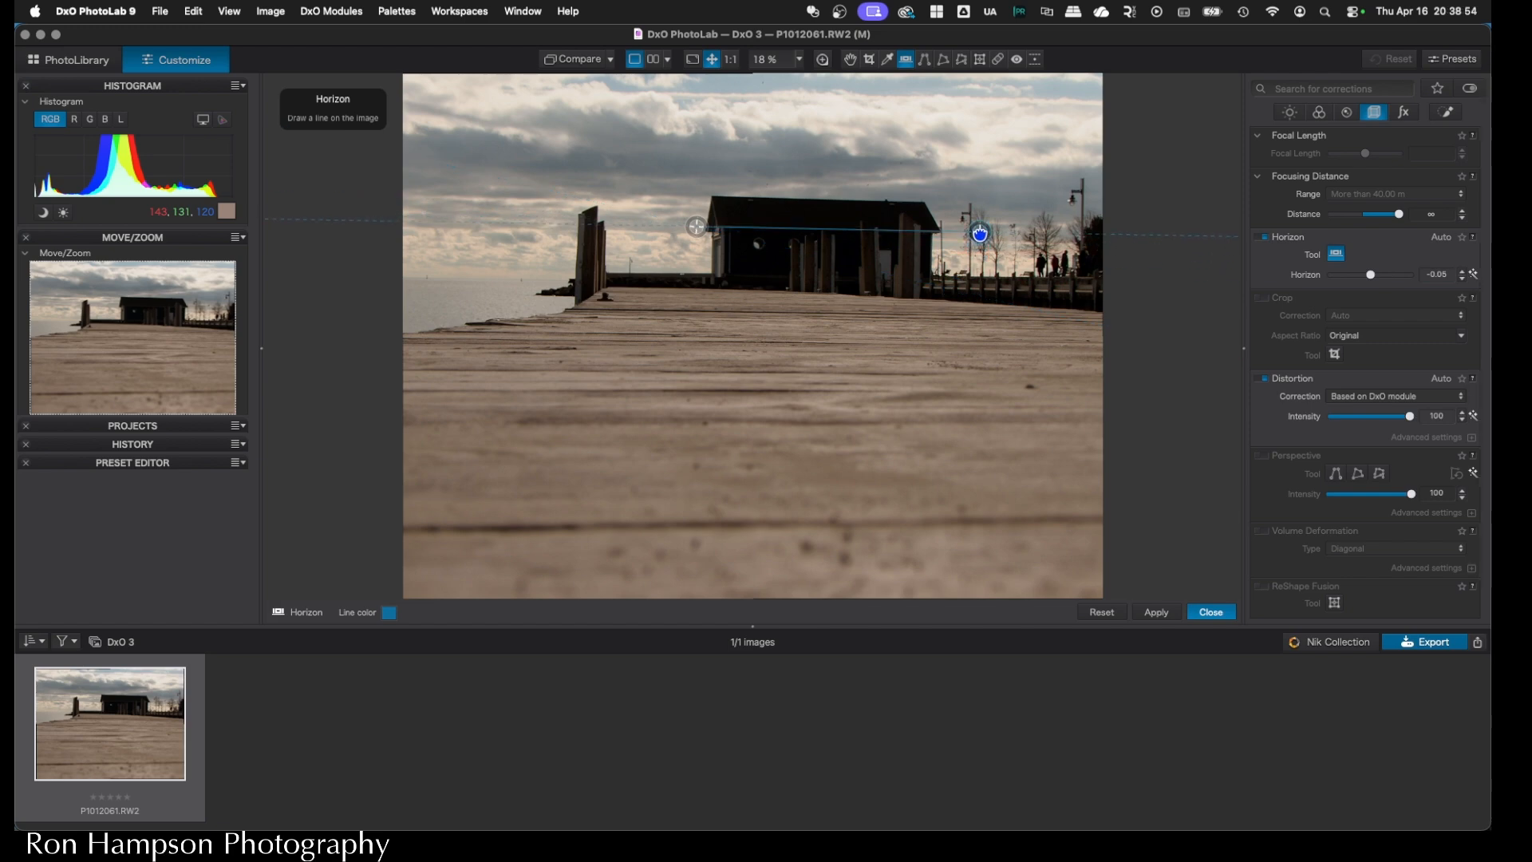
pyautogui.click(1167, 616)
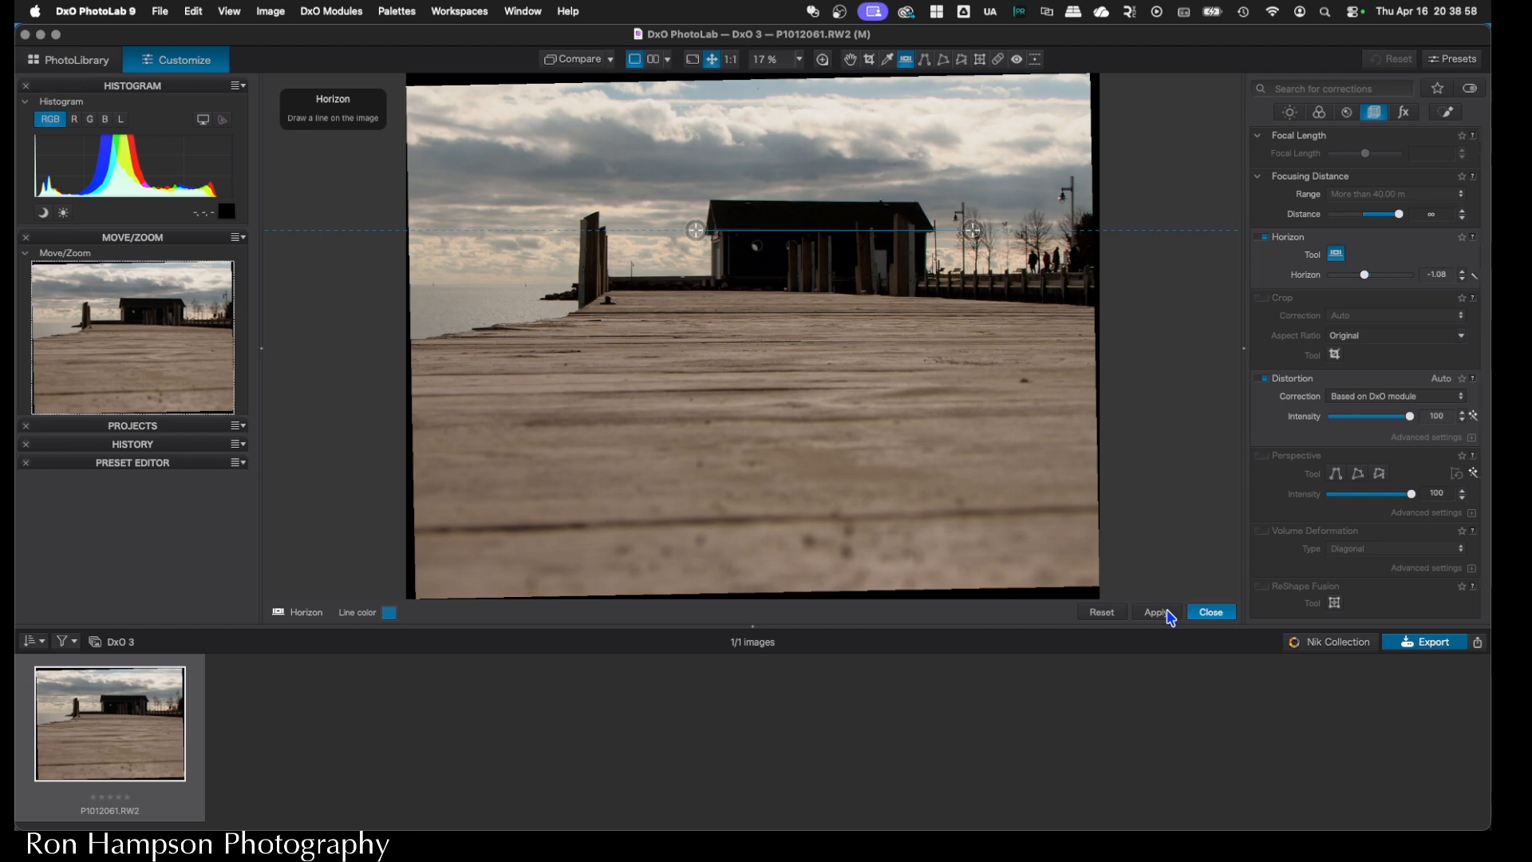
pyautogui.click(1264, 298)
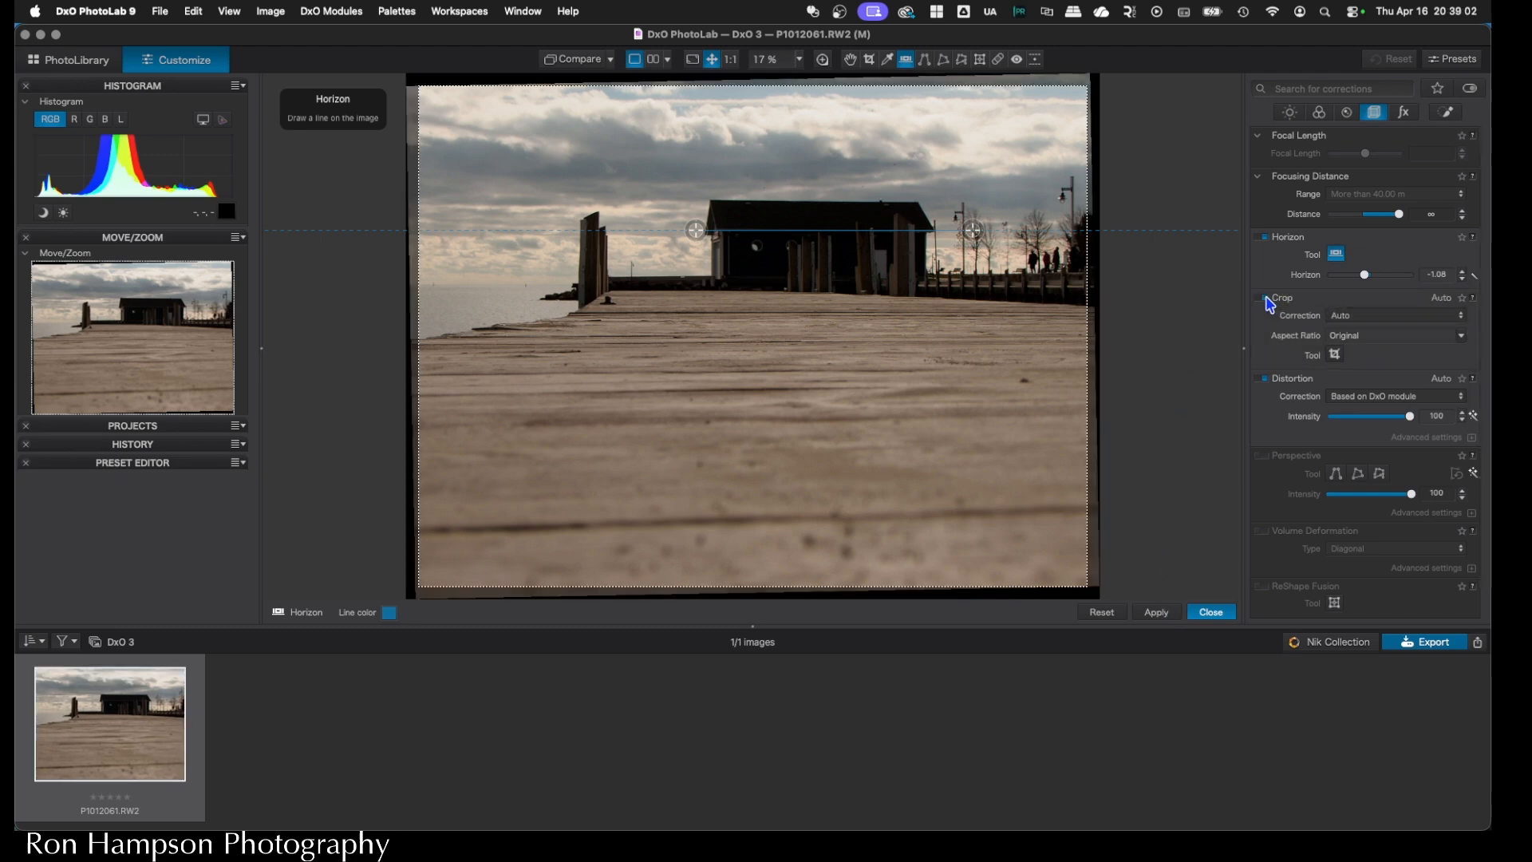
pyautogui.click(1202, 614)
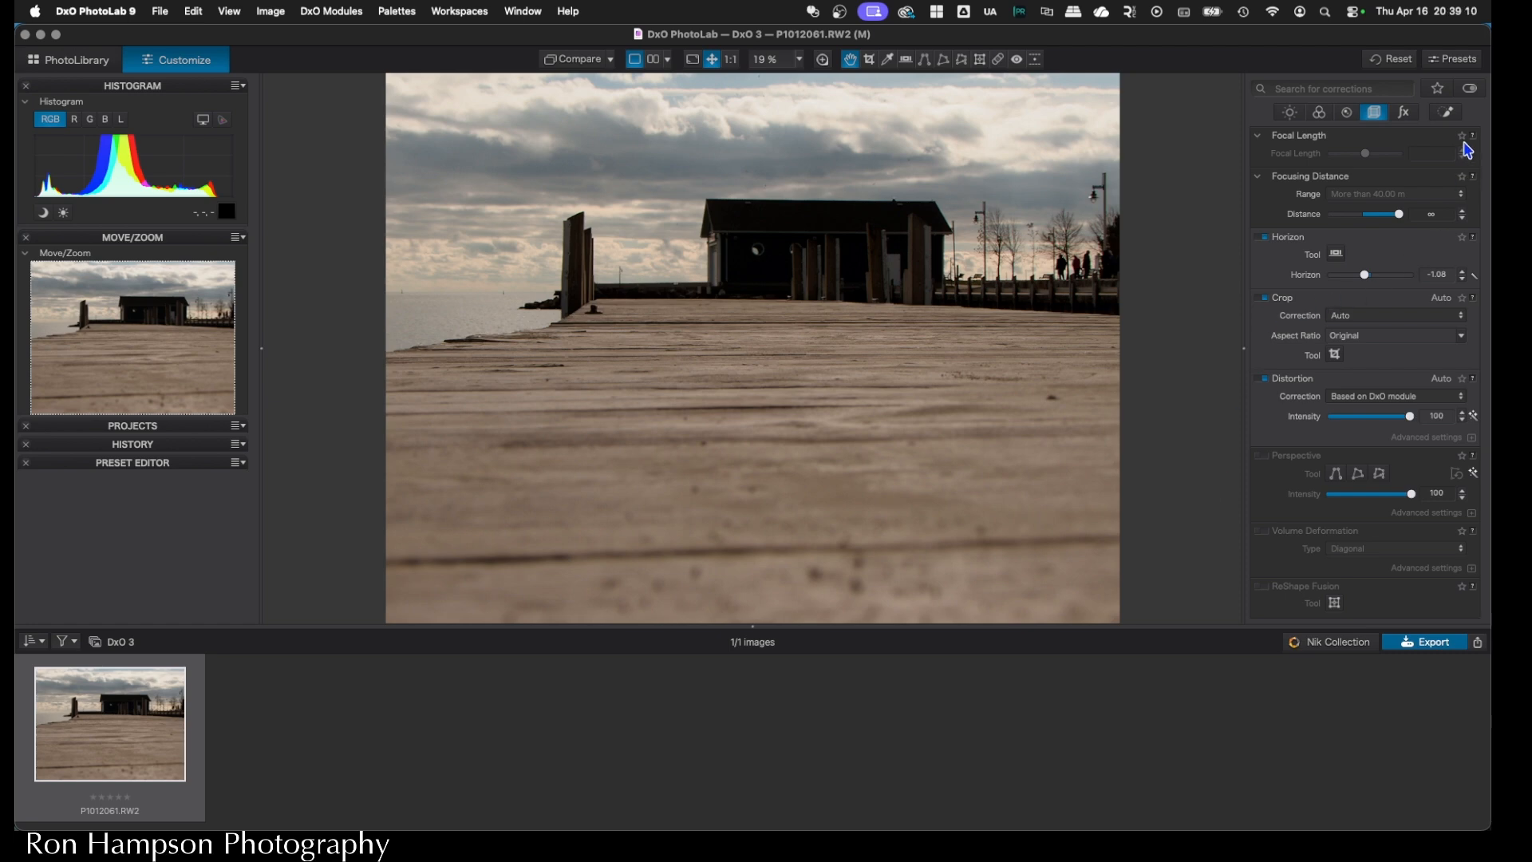
# Add a graduated filter fading from the lower boardwalk up to the building and set its exposure to -1.34
pyautogui.click(1447, 113)
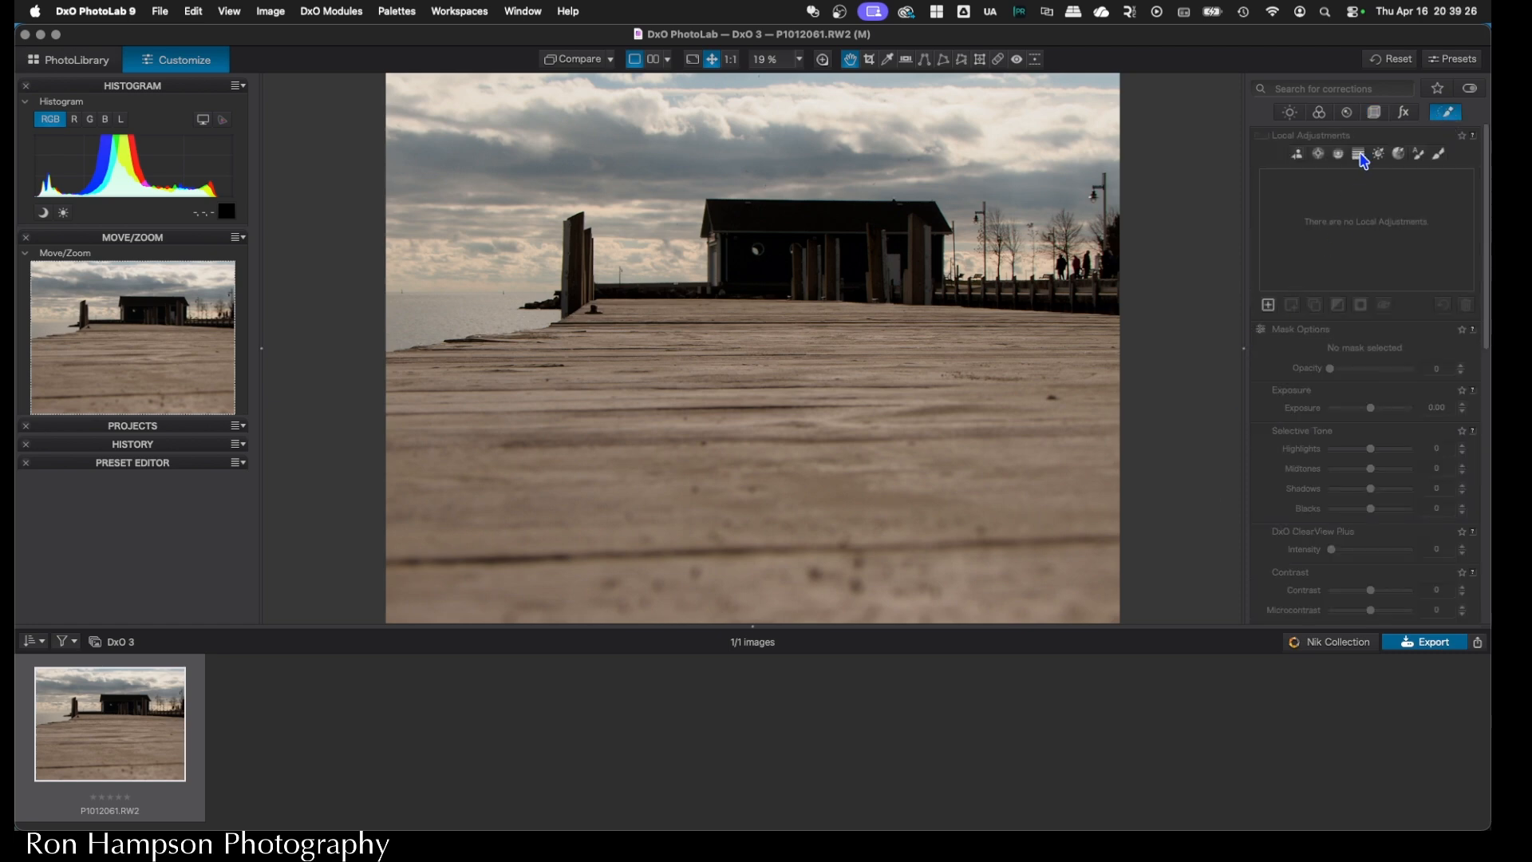
pyautogui.click(1359, 156)
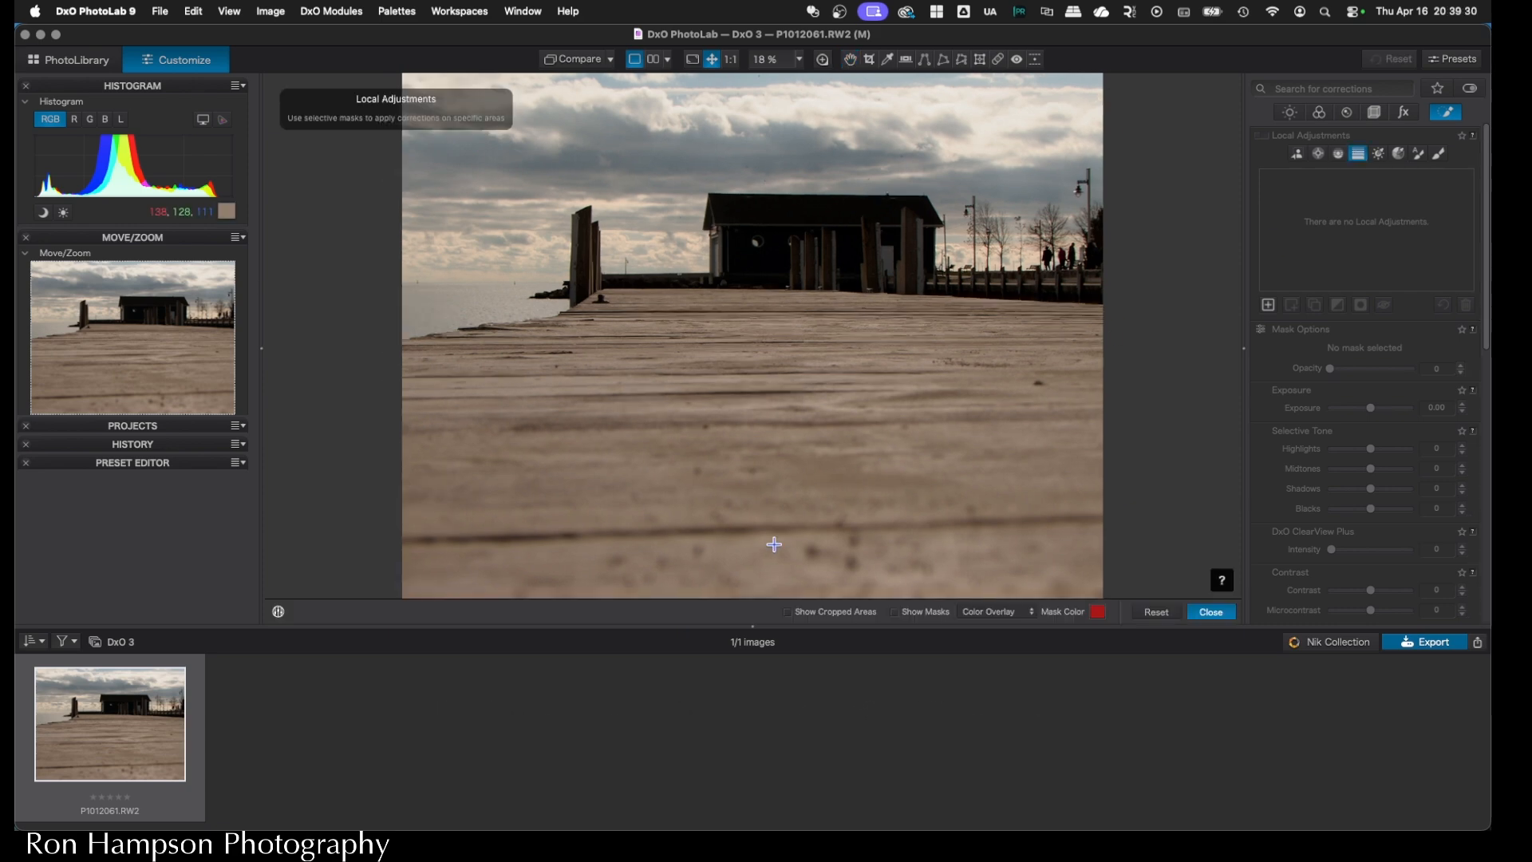
pyautogui.moveTo(774, 542); pyautogui.dragTo(788, 269)
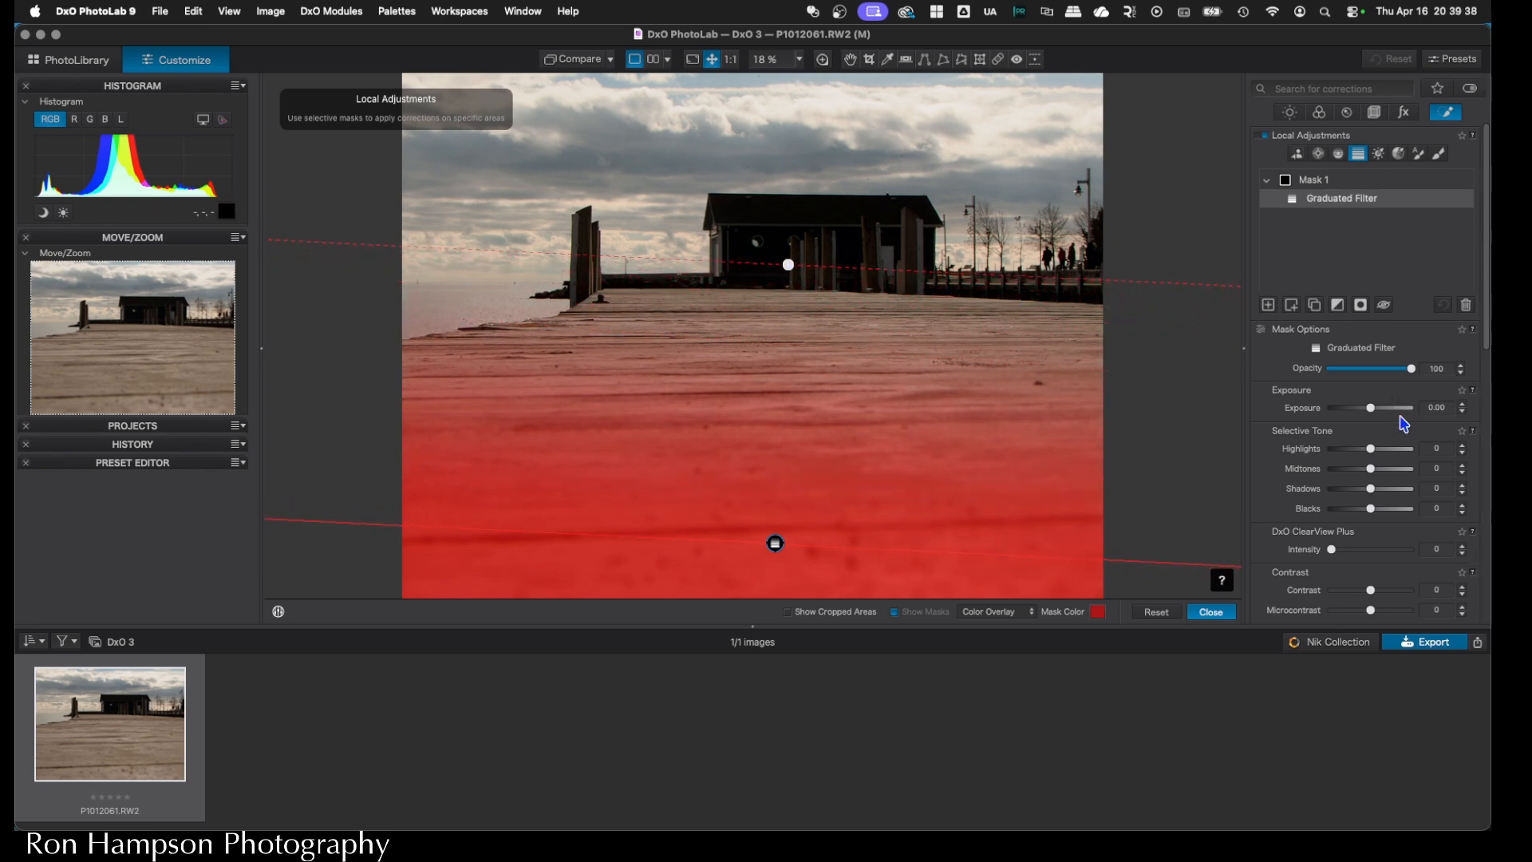
pyautogui.moveTo(1371, 409); pyautogui.dragTo(1359, 408)
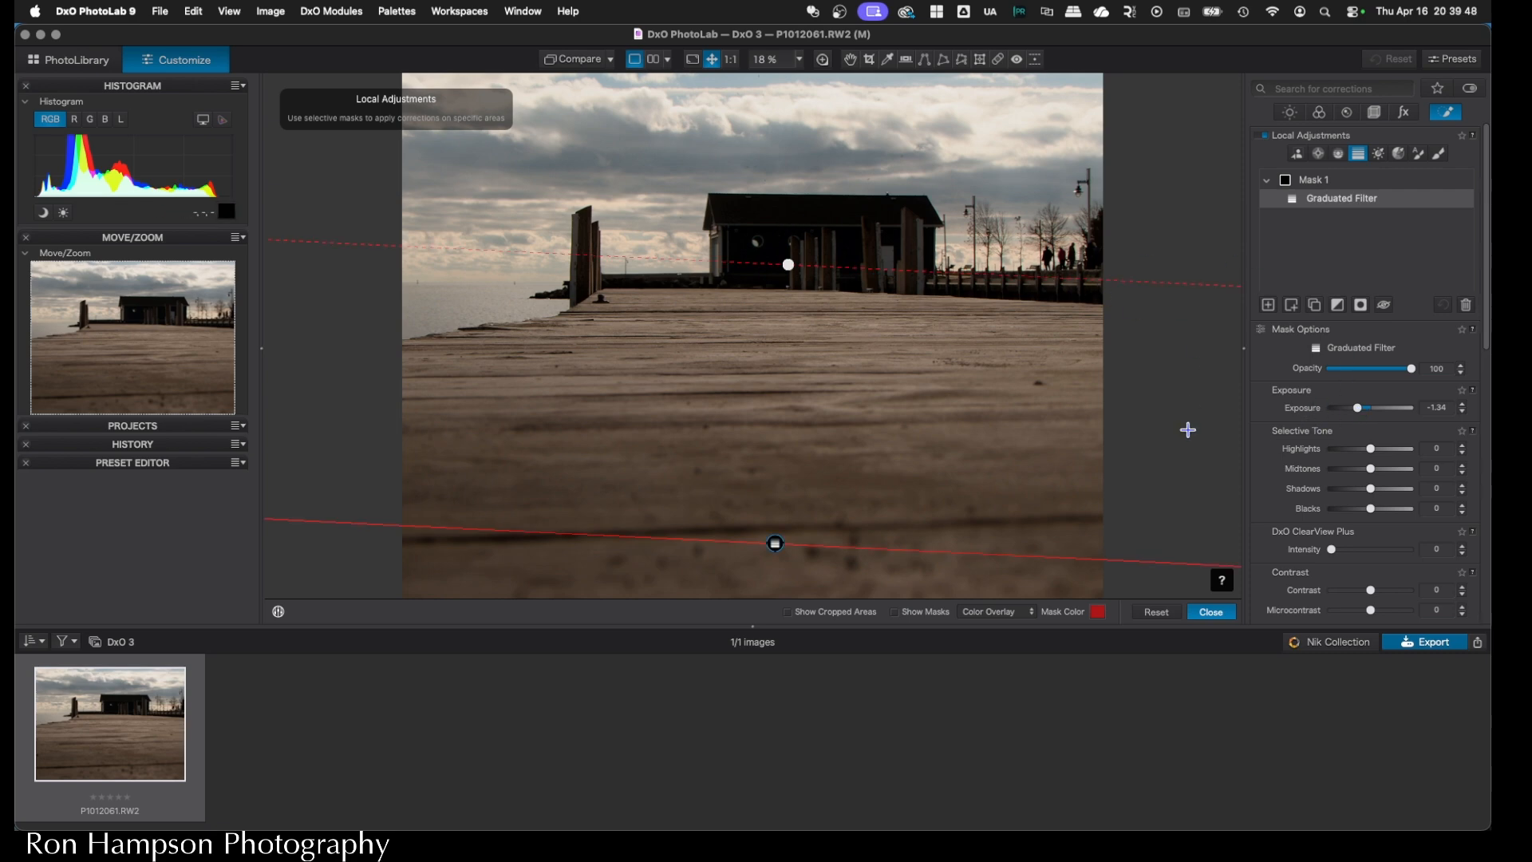
# Create an AI mask around the building with area selection and raise its exposure to 2.16
pyautogui.click(1299, 157)
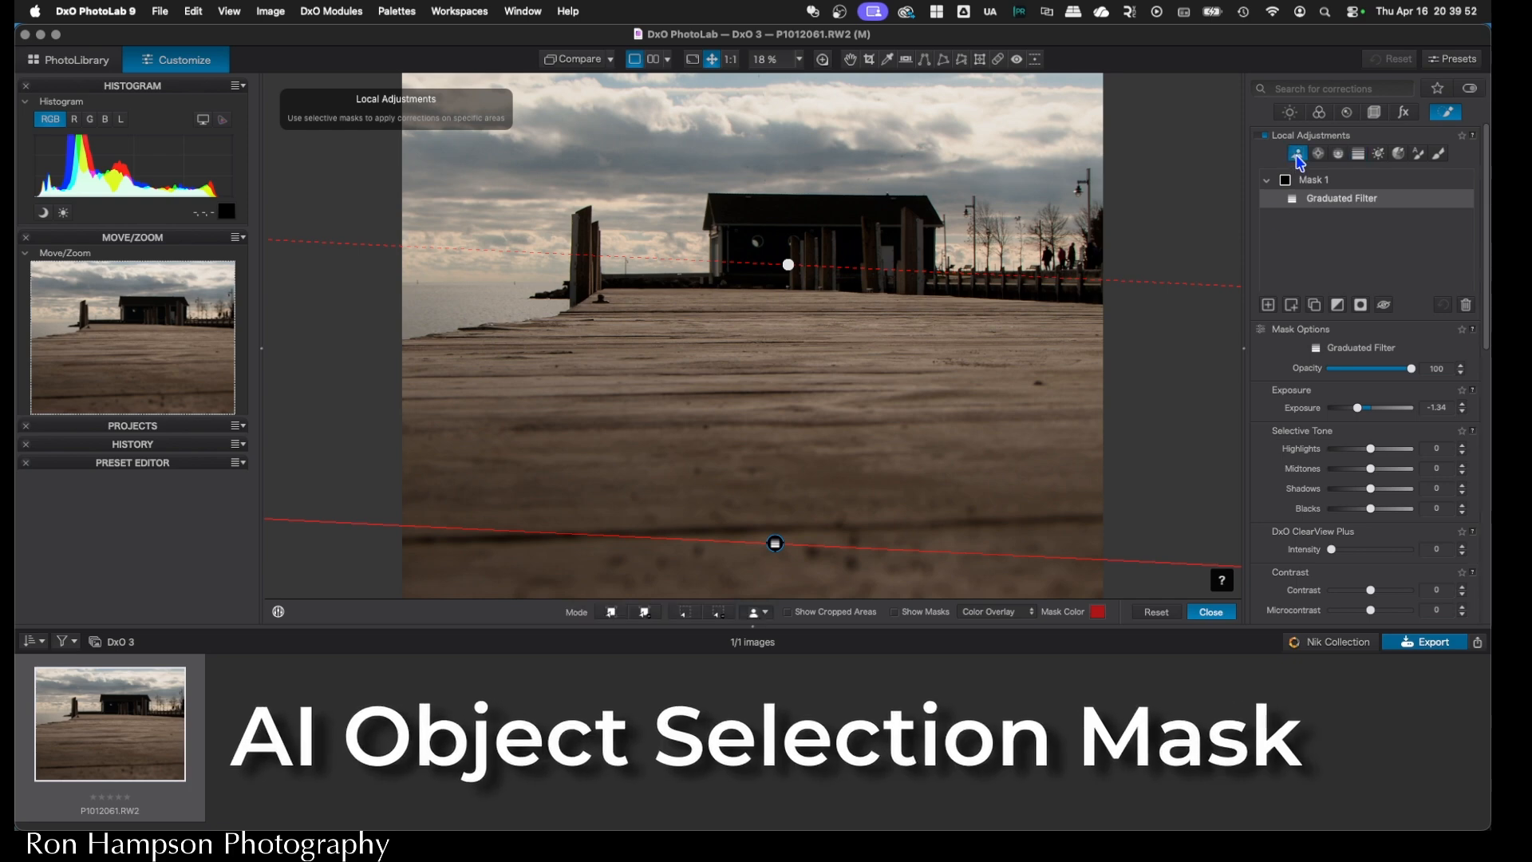
pyautogui.click(685, 613)
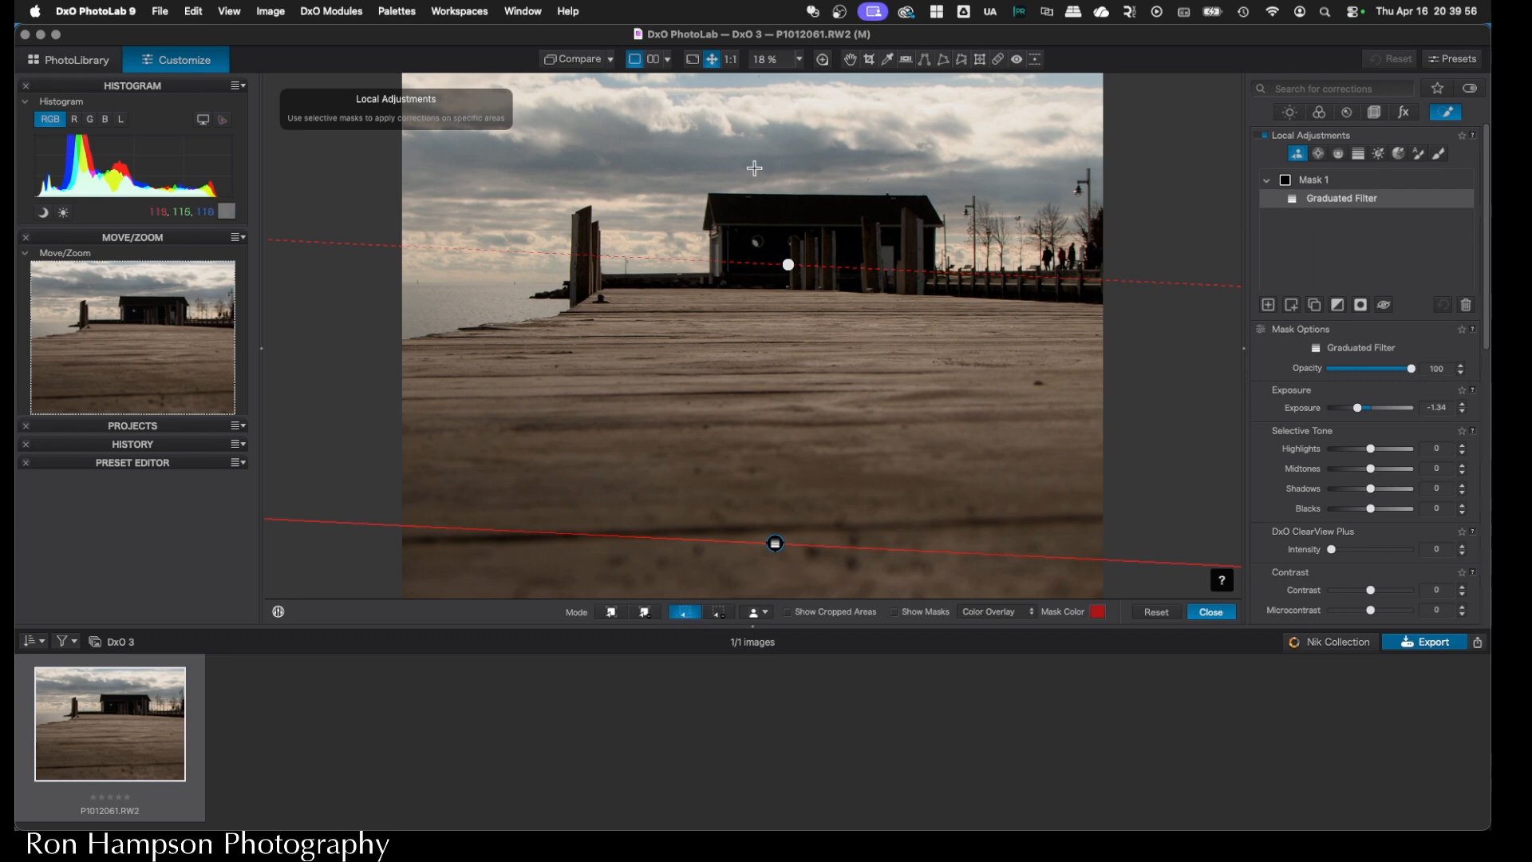
pyautogui.moveTo(689, 174)
pyautogui.mouseDown()
pyautogui.moveTo(930, 227)
pyautogui.moveTo(953, 298)
pyautogui.mouseUp()
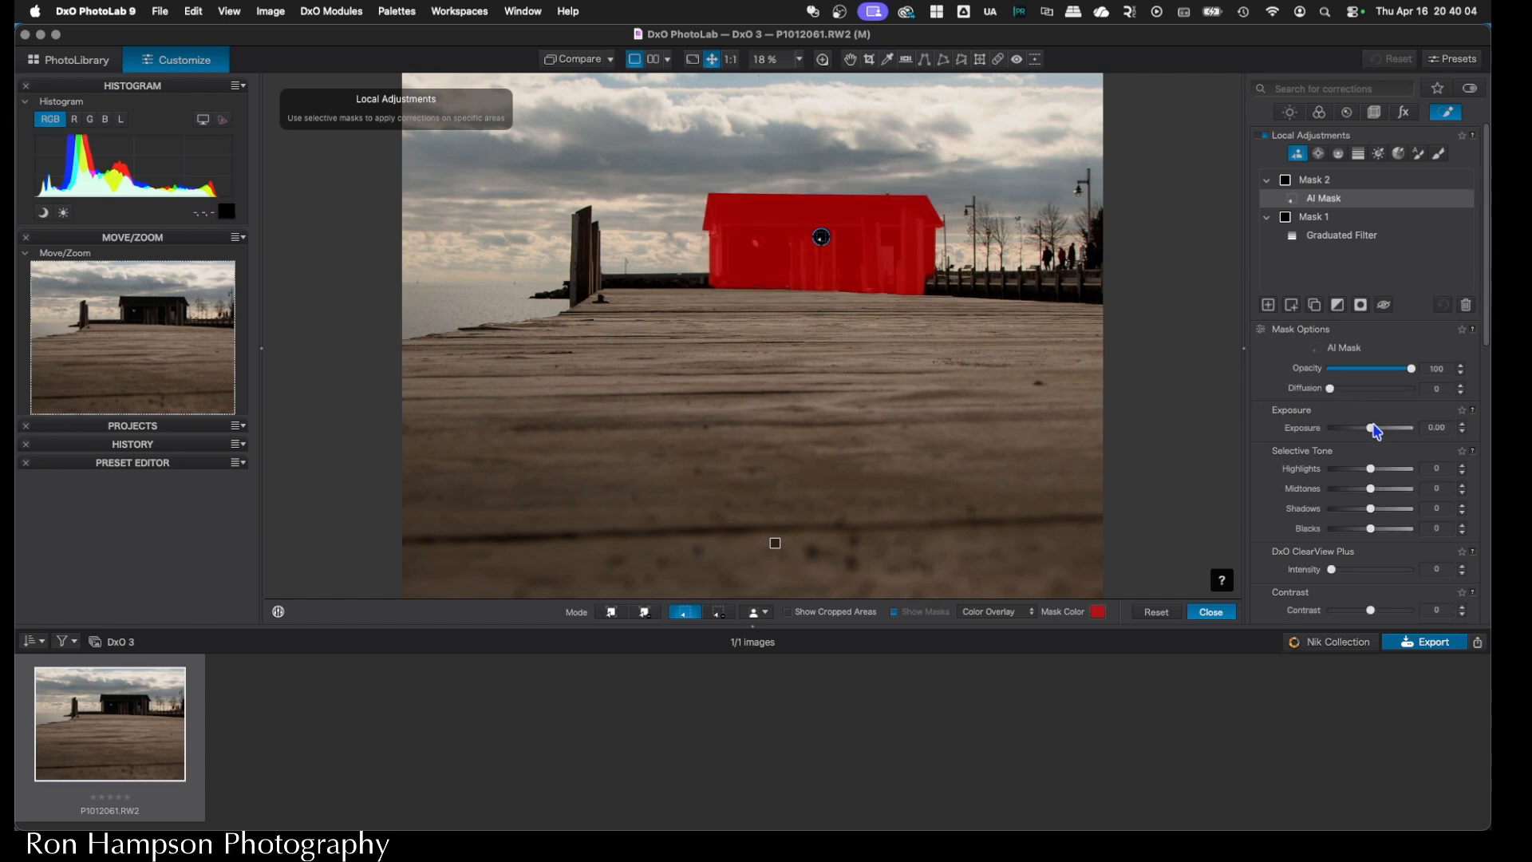
pyautogui.moveTo(1372, 427); pyautogui.dragTo(1389, 428)
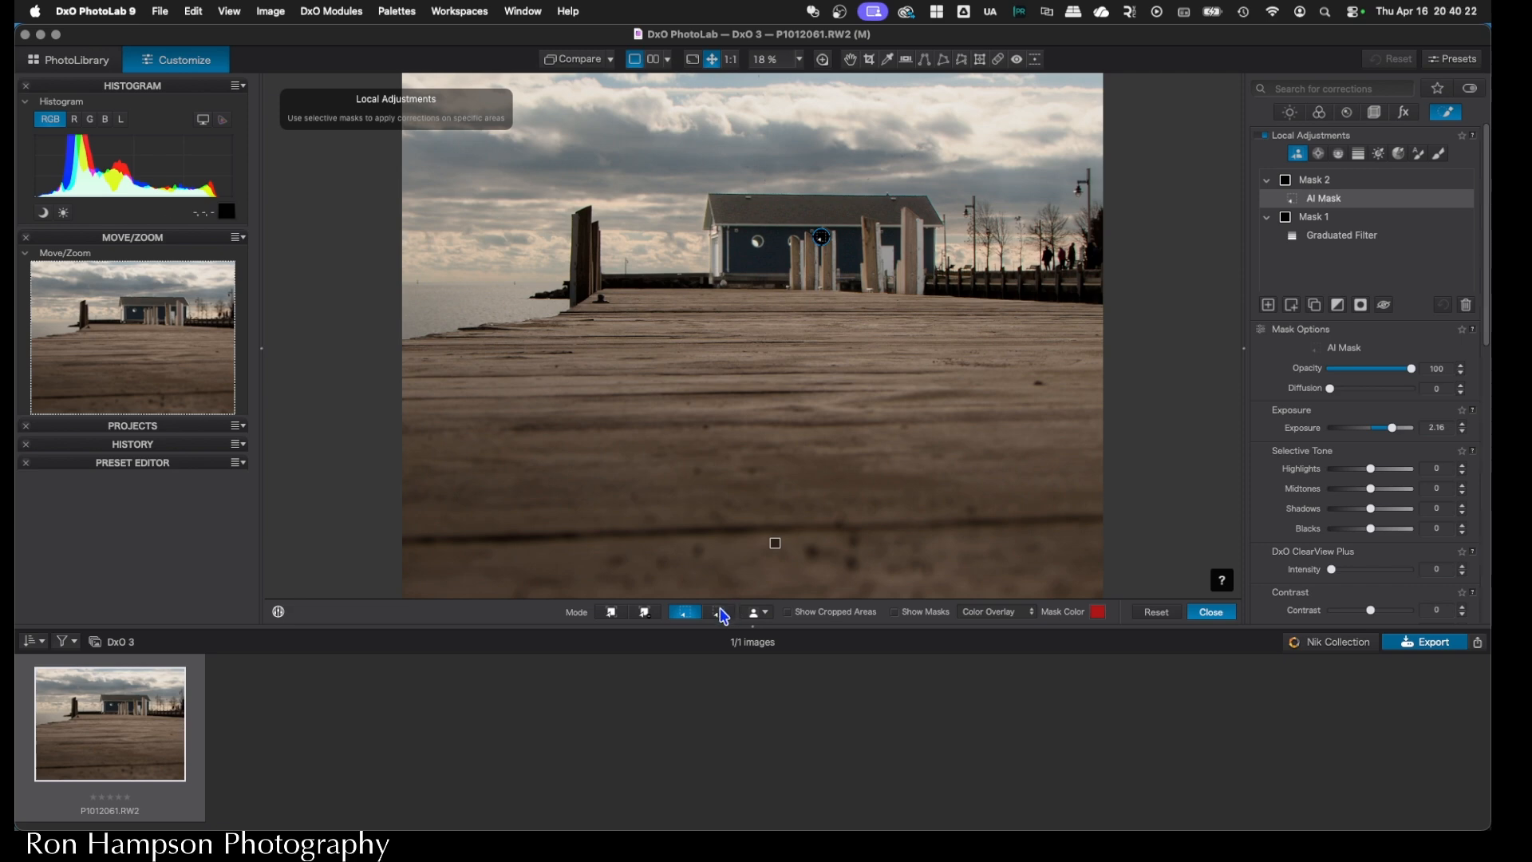
# Subtract the wooden posts in front of the building from its AI mask with area selections
pyautogui.click(720, 612)
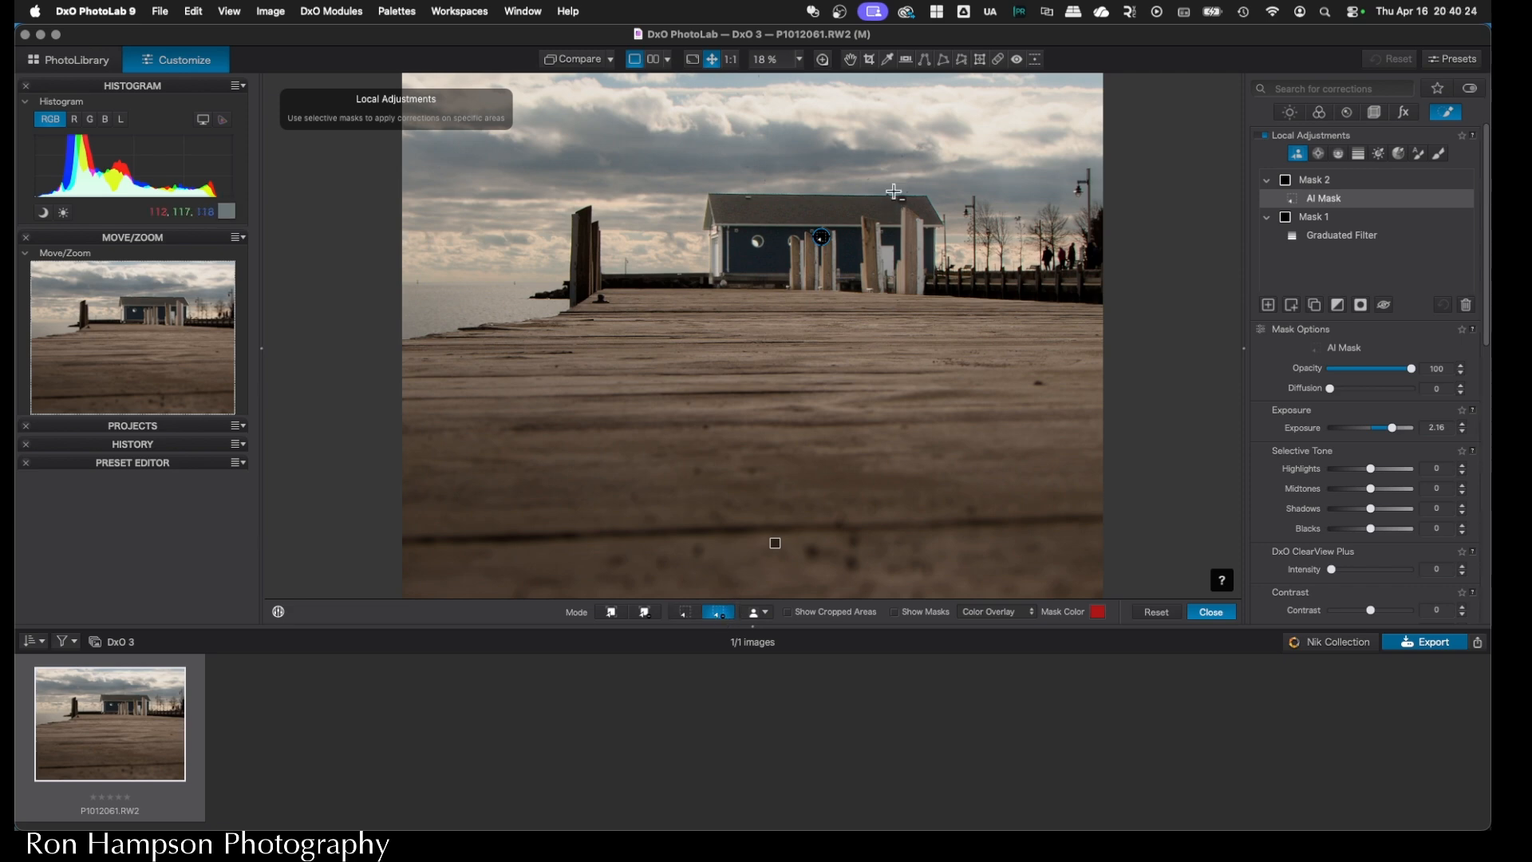
pyautogui.moveTo(895, 197); pyautogui.dragTo(936, 300)
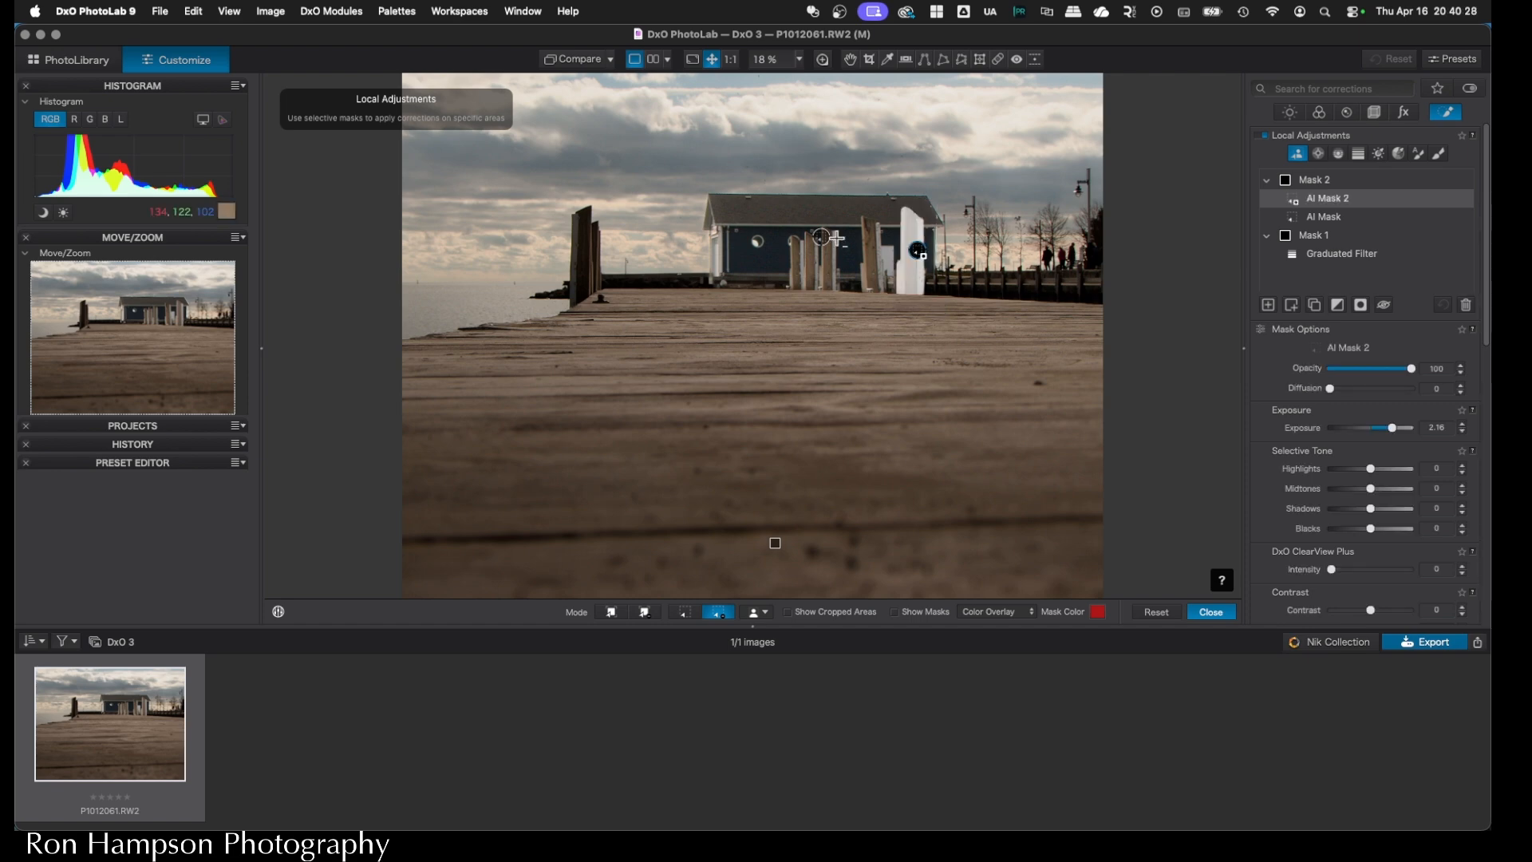
pyautogui.moveTo(848, 211); pyautogui.dragTo(886, 299)
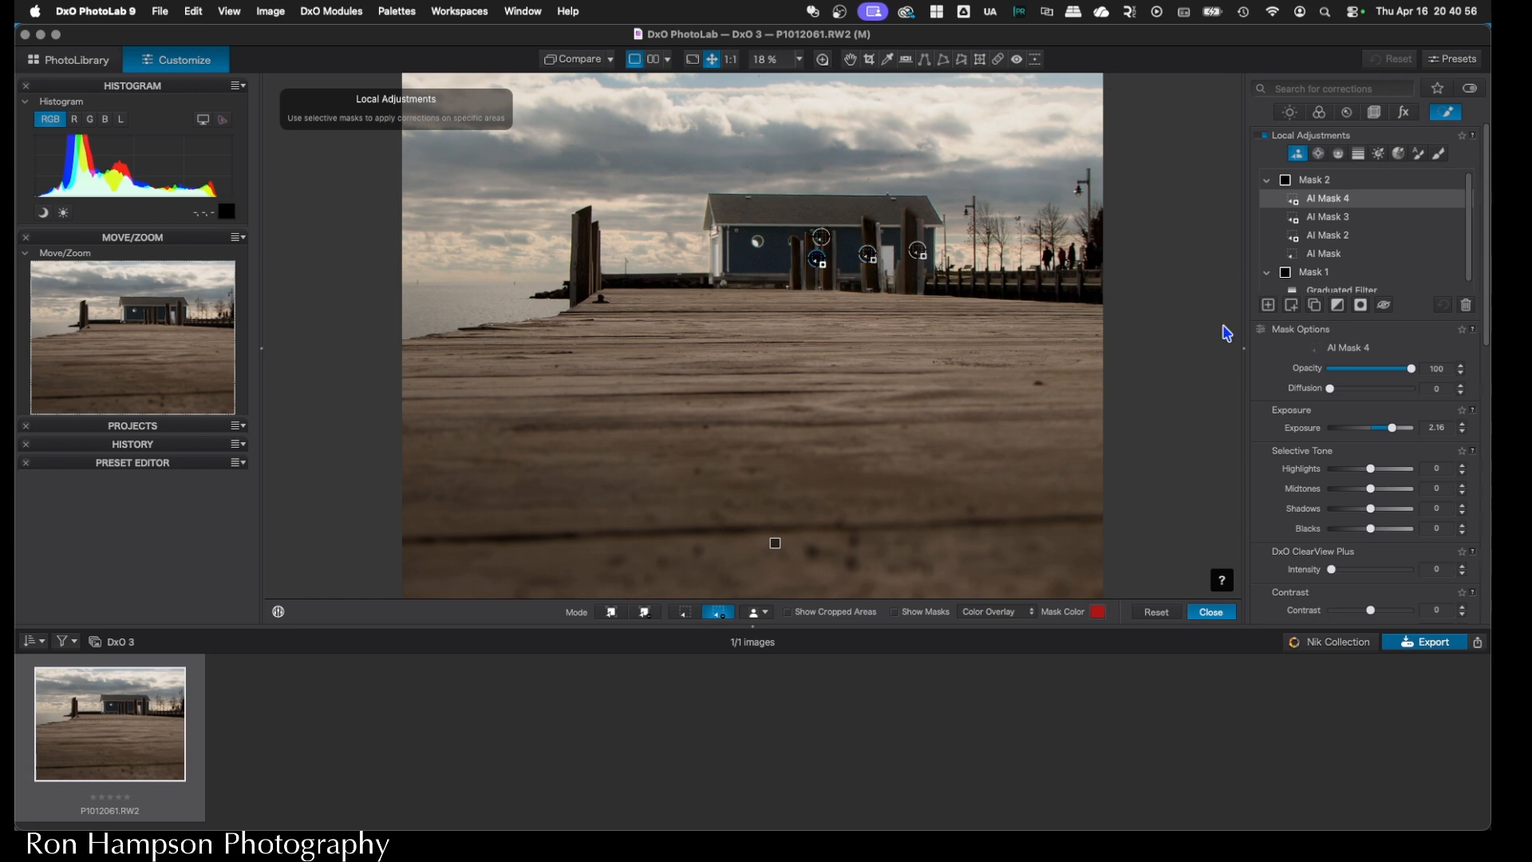
# Add a control line mask over the sky, fading out at the boardwalk's far edge, and reposition it to cover the clouds
pyautogui.moveTo(1342, 203)
pyautogui.click(1340, 156)
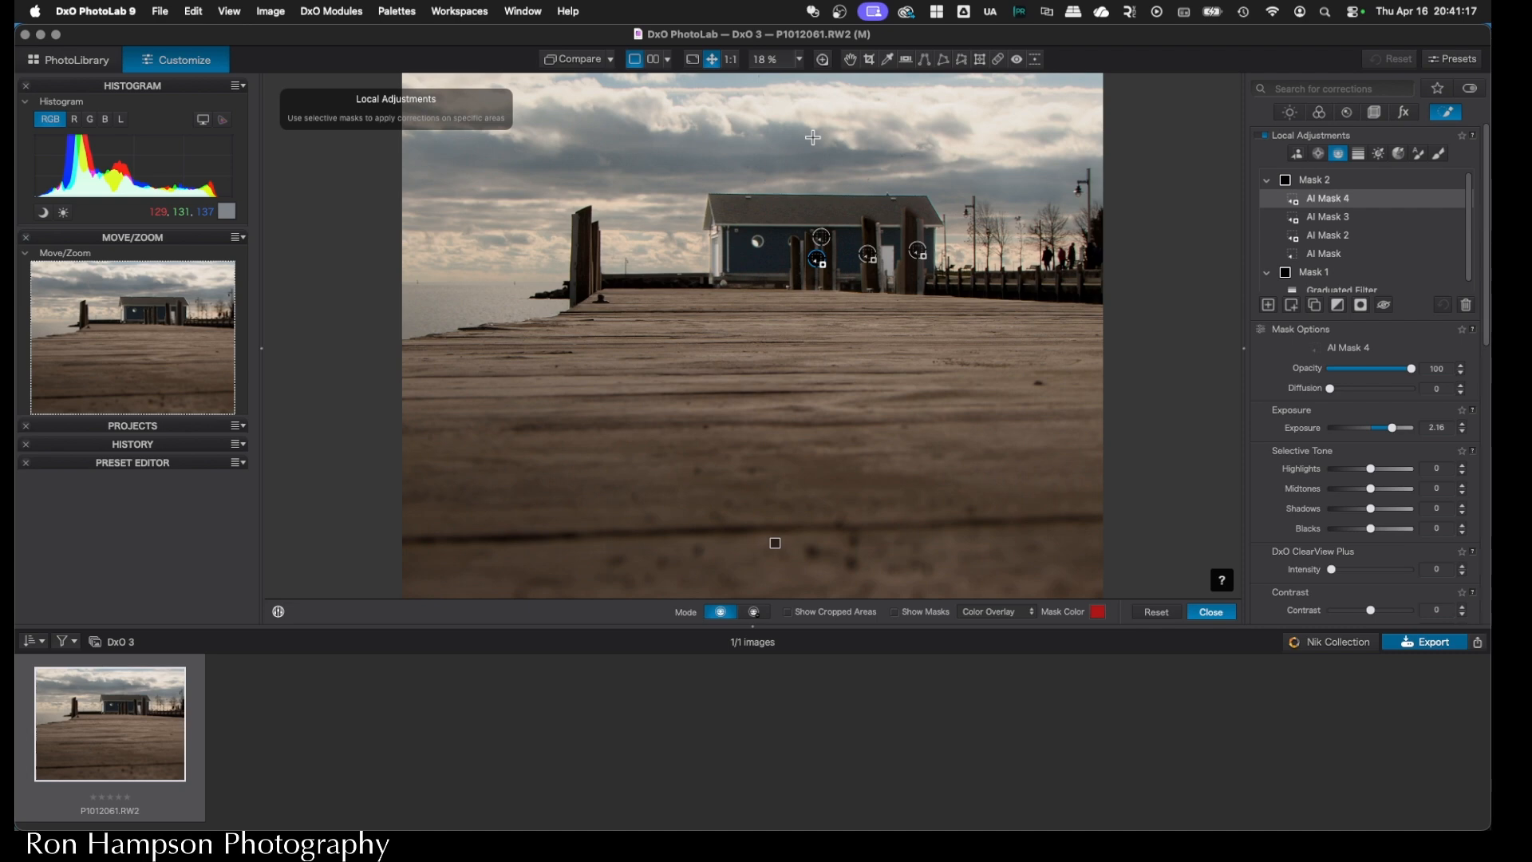
pyautogui.moveTo(812, 137); pyautogui.dragTo(811, 308)
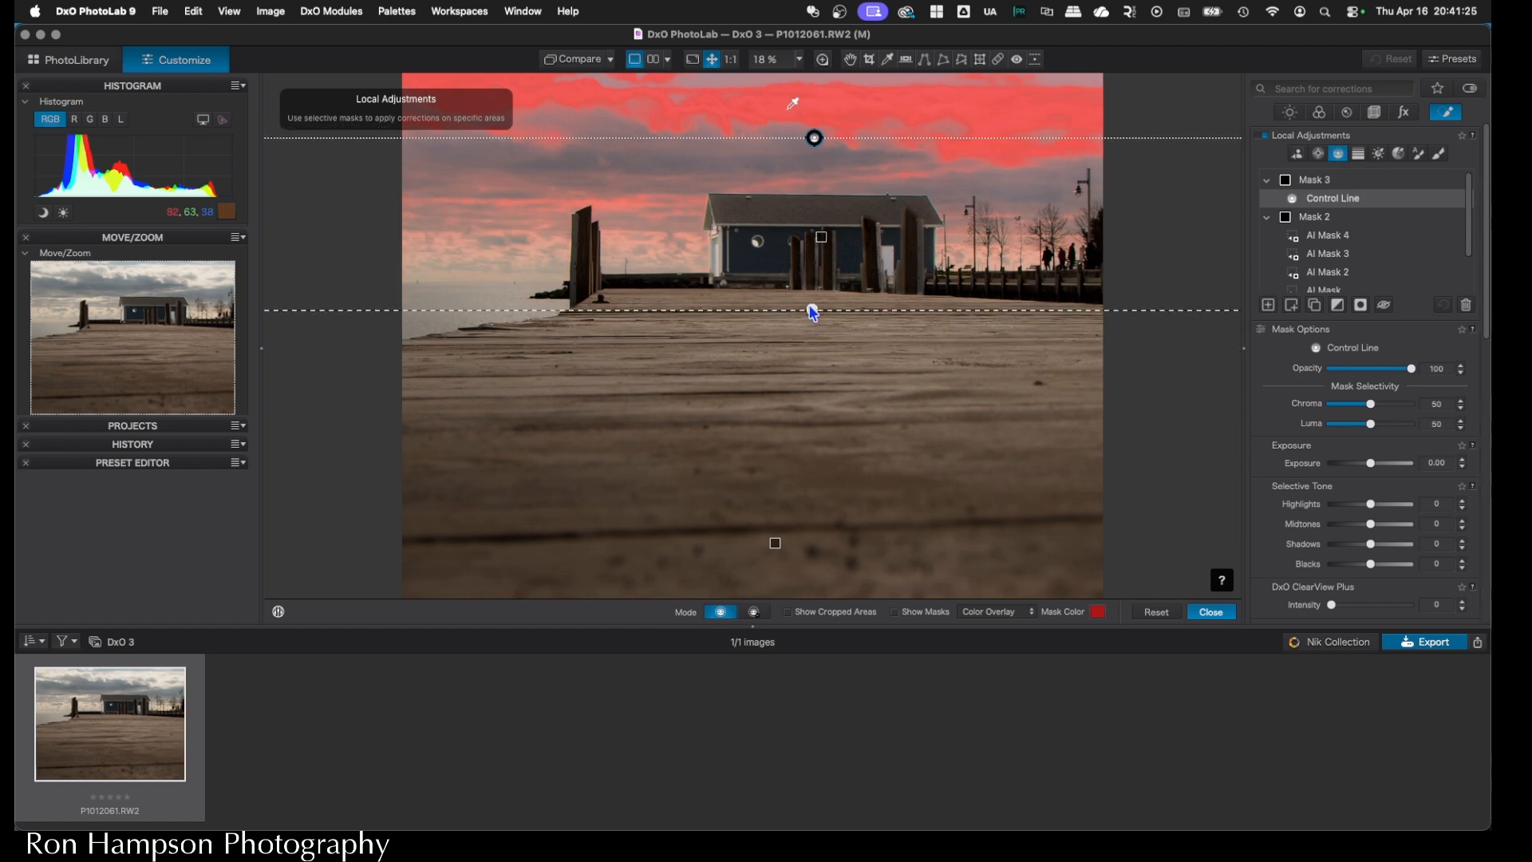
pyautogui.moveTo(817, 136)
pyautogui.mouseDown()
pyautogui.moveTo(819, 114)
pyautogui.moveTo(805, 163)
pyautogui.moveTo(818, 145)
pyautogui.mouseUp()
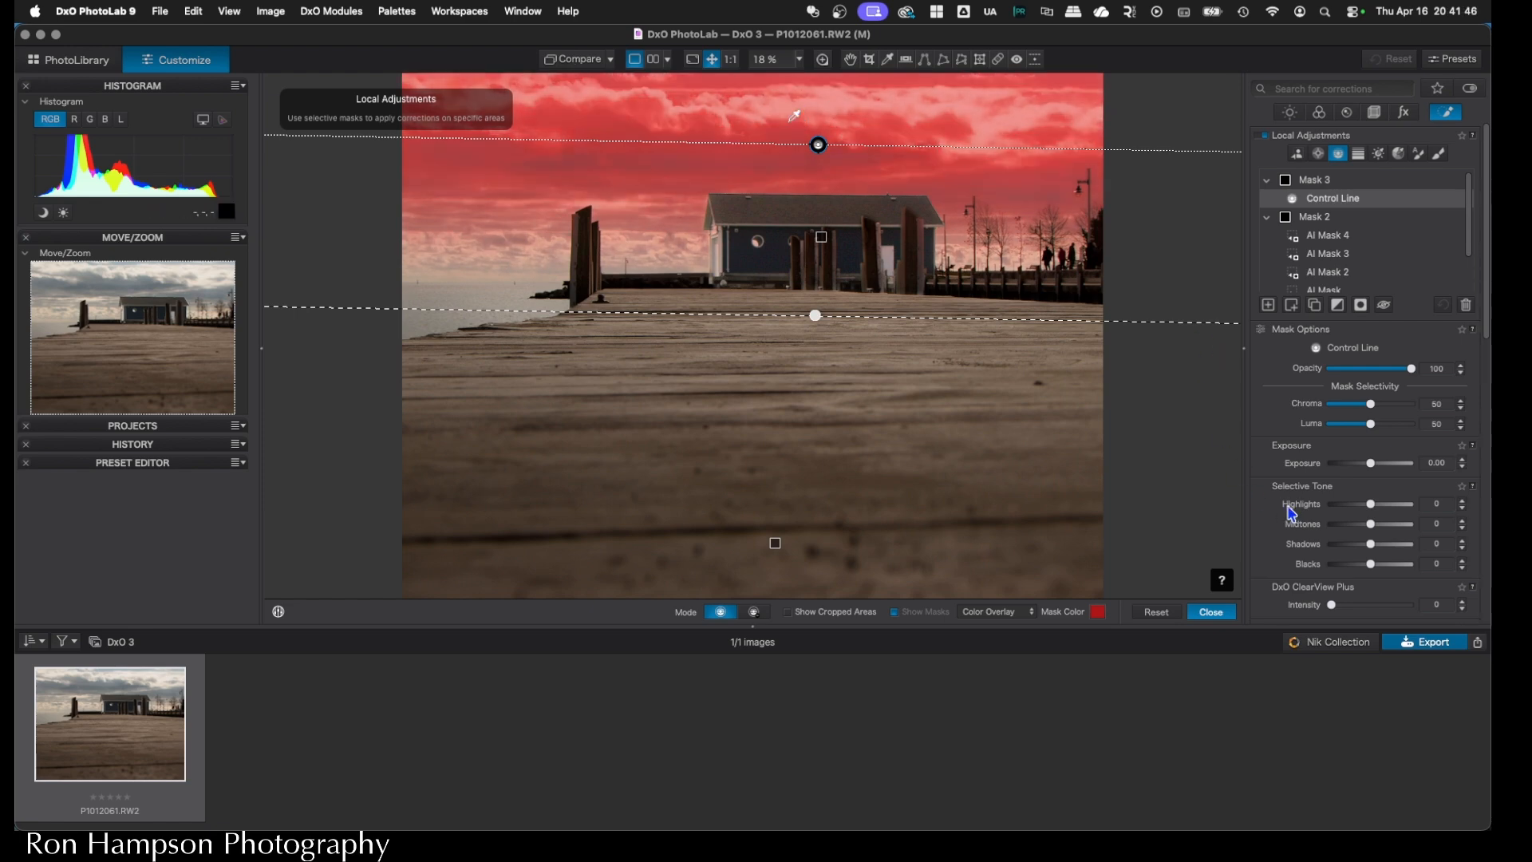
# Set the sky mask's exposure to -0.57, highlights to -65, shadows to 20 and ClearView Plus to 20, and close local adjustments
pyautogui.moveTo(1374, 469); pyautogui.dragTo(1347, 510)
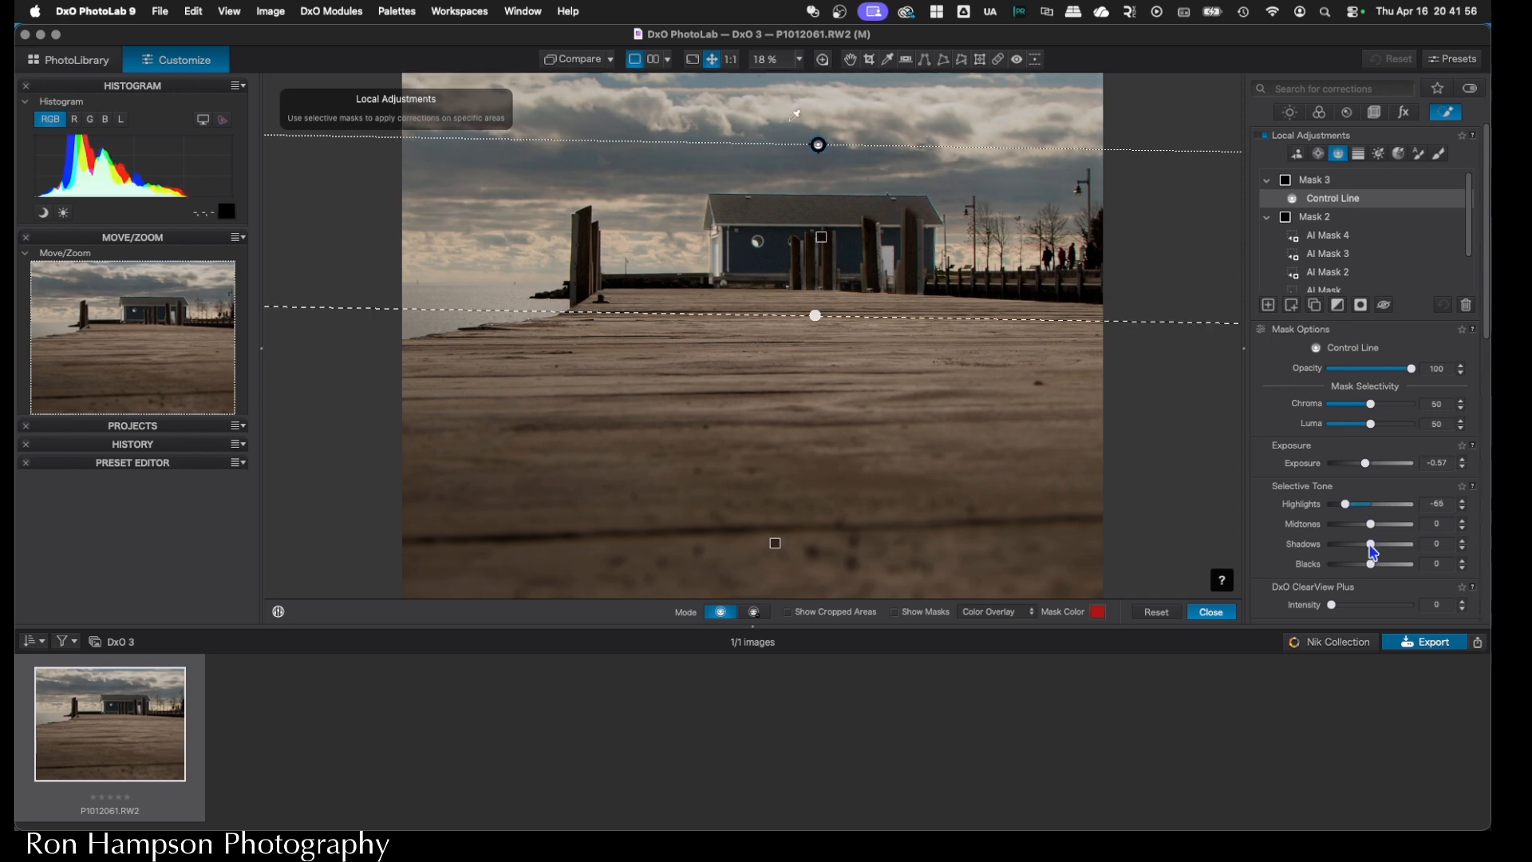
pyautogui.moveTo(1372, 550); pyautogui.dragTo(1383, 549)
pyautogui.moveTo(1334, 610); pyautogui.dragTo(1352, 612)
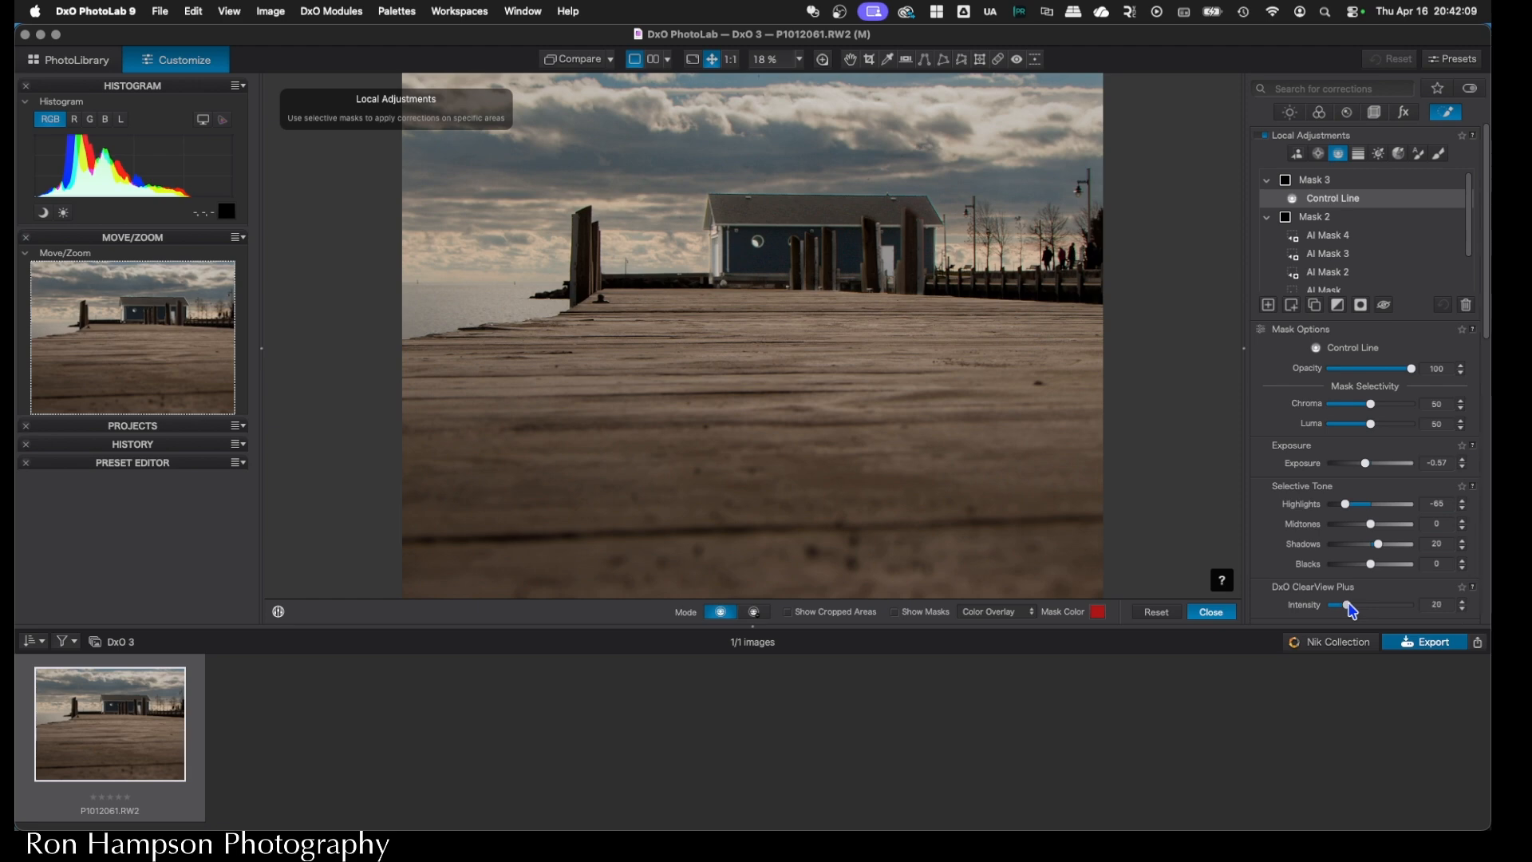
pyautogui.click(851, 59)
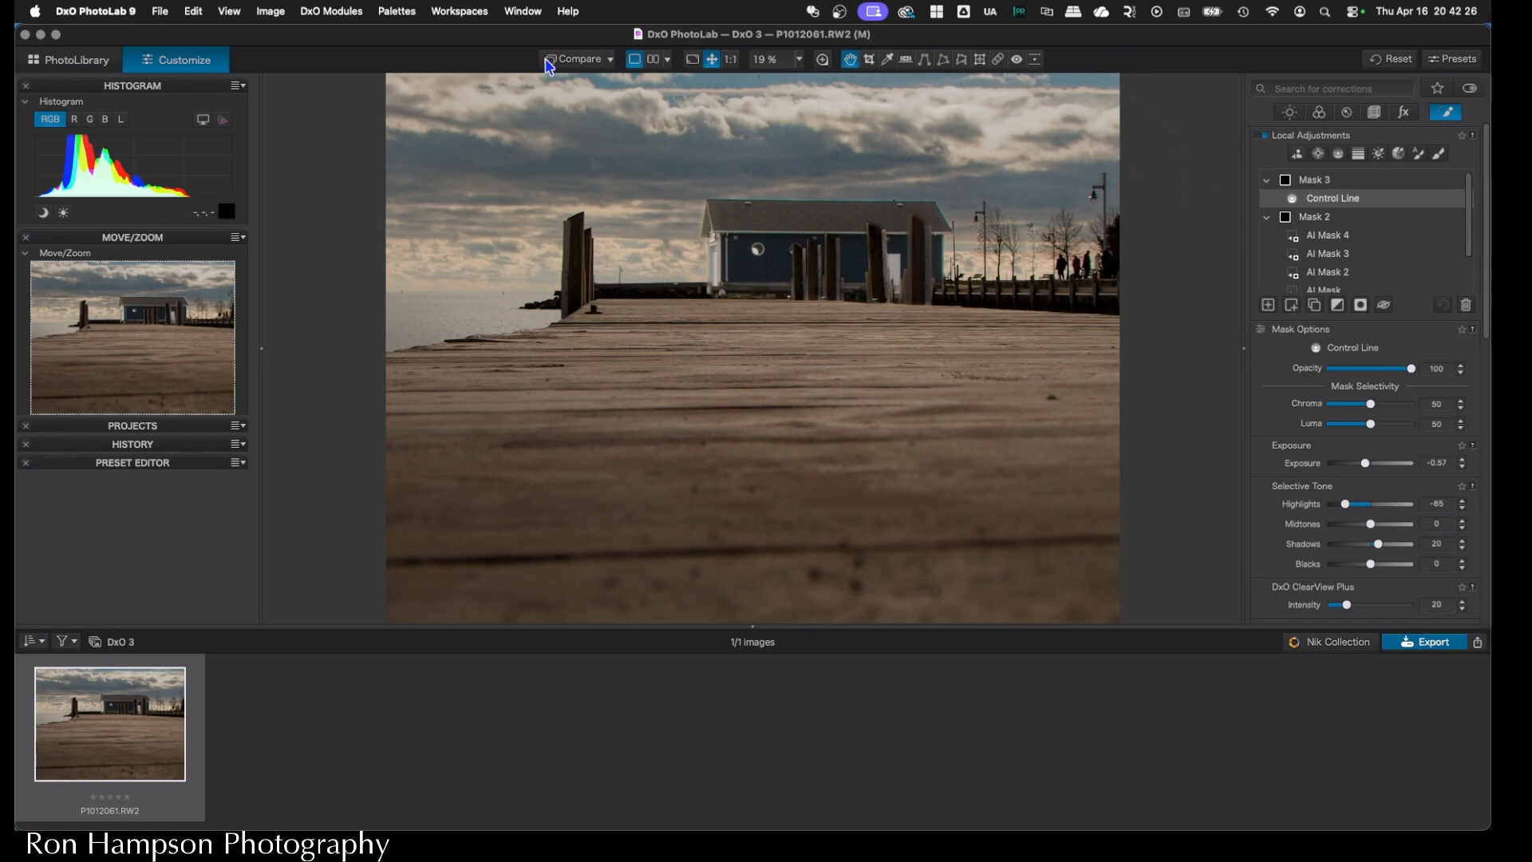
# Compare the edited photo with its uncorrected version
pyautogui.click(572, 62)
pyautogui.click(573, 62)
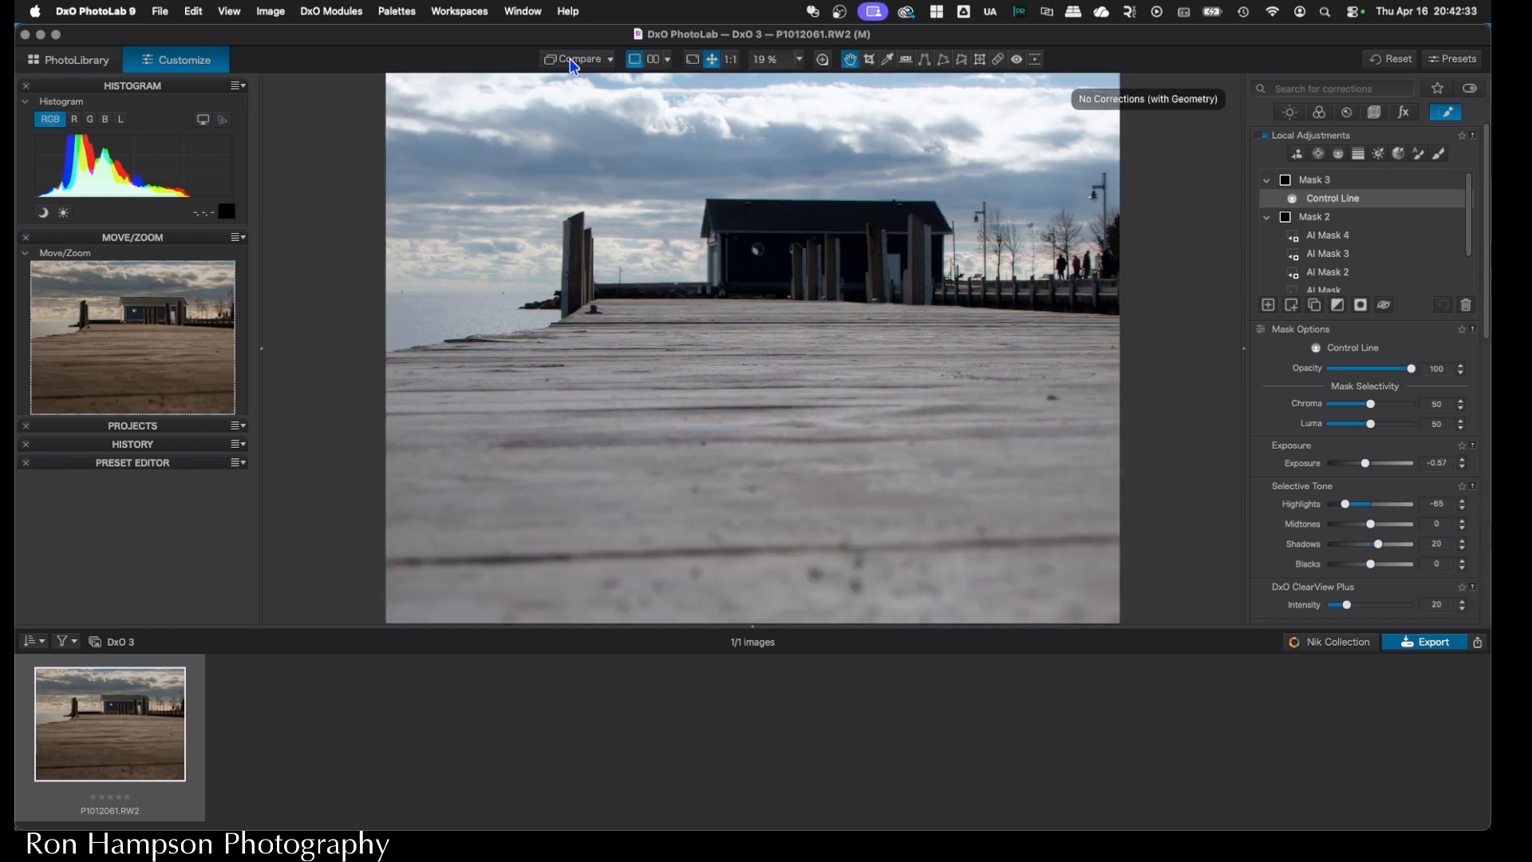